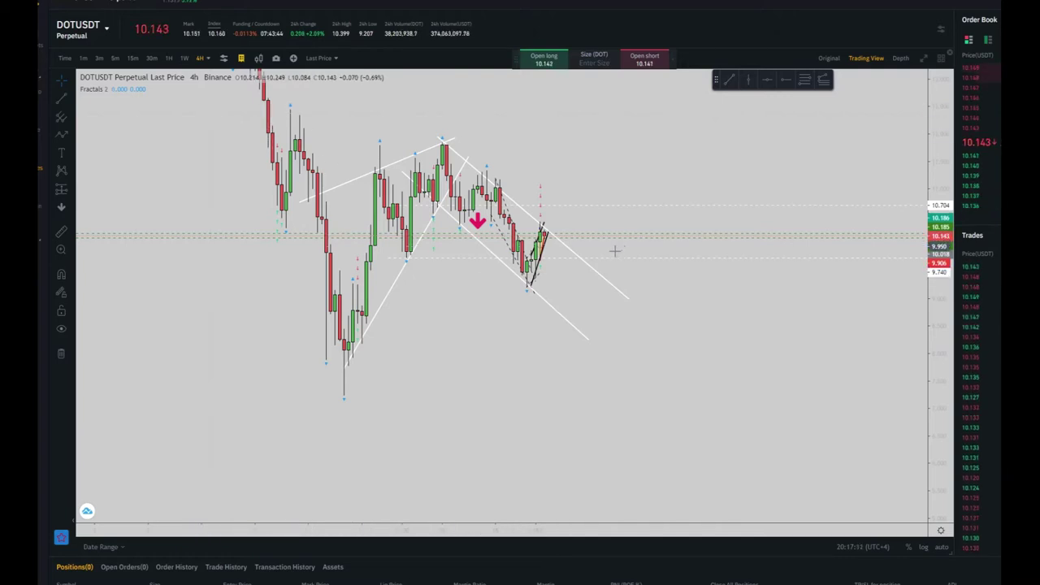
# Step: Move the pink down arrow to 15 May '22 00:00 at a price of about 10.374
pyautogui.click(479, 218)
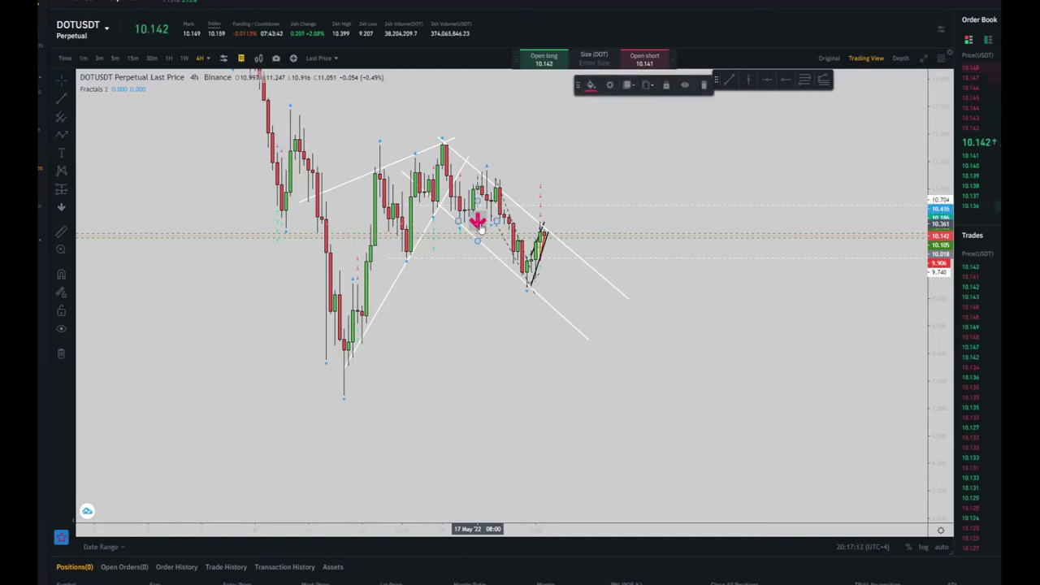
pyautogui.moveTo(481, 214); pyautogui.dragTo(478, 204)
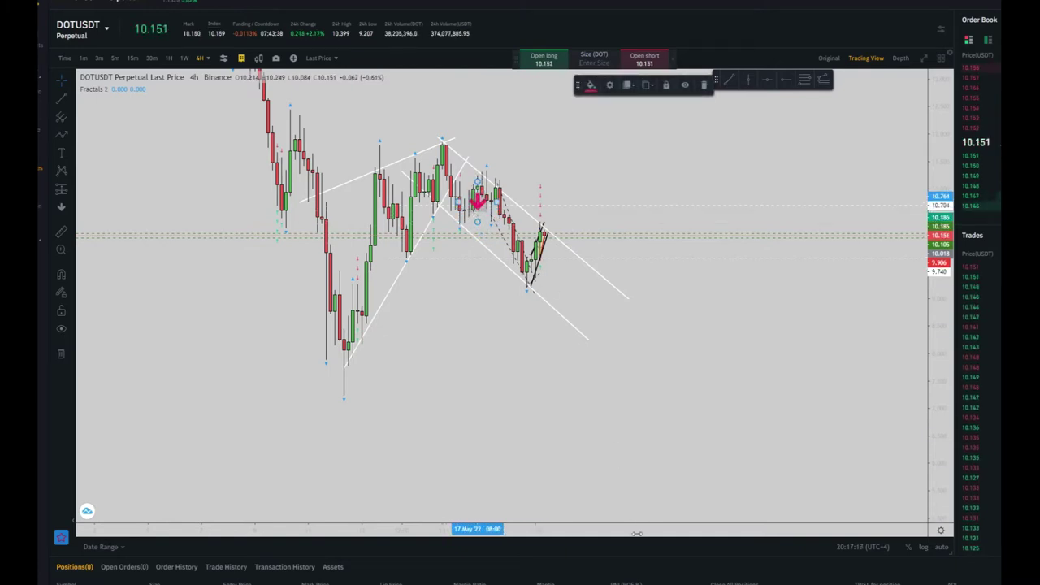
pyautogui.moveTo(636, 533); pyautogui.dragTo(574, 497)
pyautogui.moveTo(652, 434); pyautogui.dragTo(799, 462)
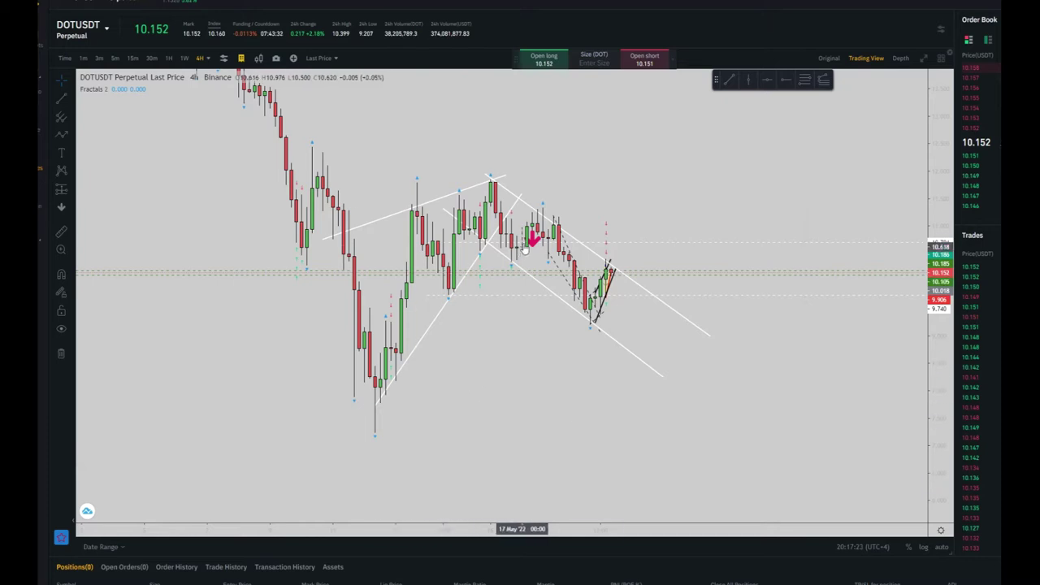
pyautogui.moveTo(532, 237); pyautogui.dragTo(658, 267)
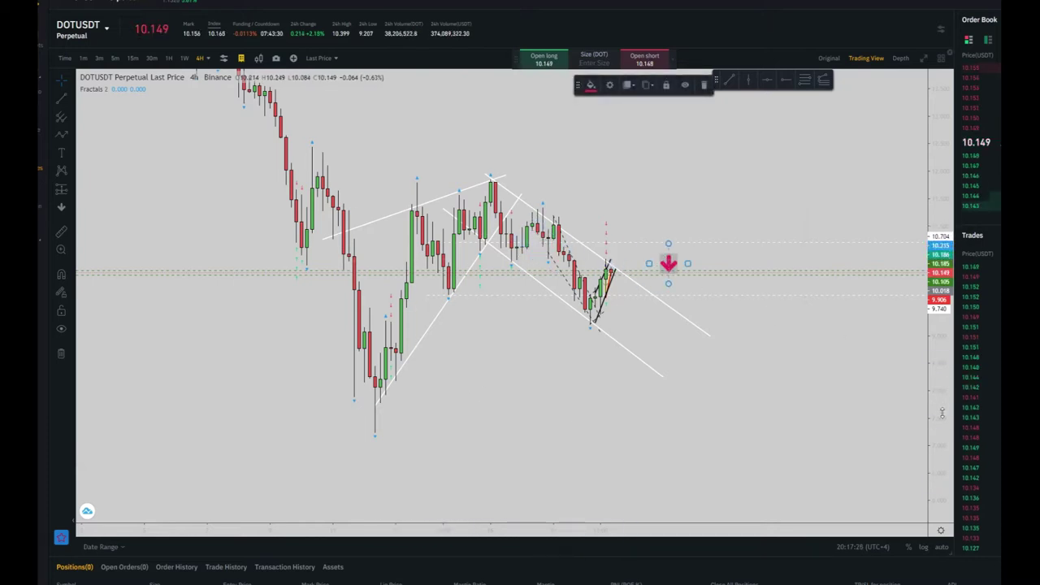
pyautogui.moveTo(942, 413); pyautogui.dragTo(940, 365)
pyautogui.moveTo(527, 380); pyautogui.dragTo(521, 425)
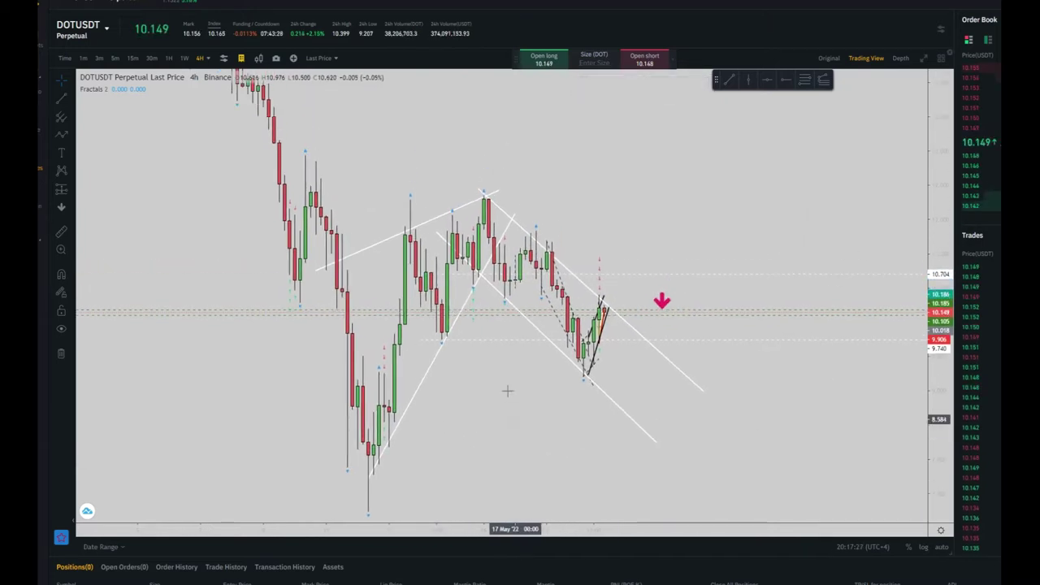
pyautogui.click(661, 302)
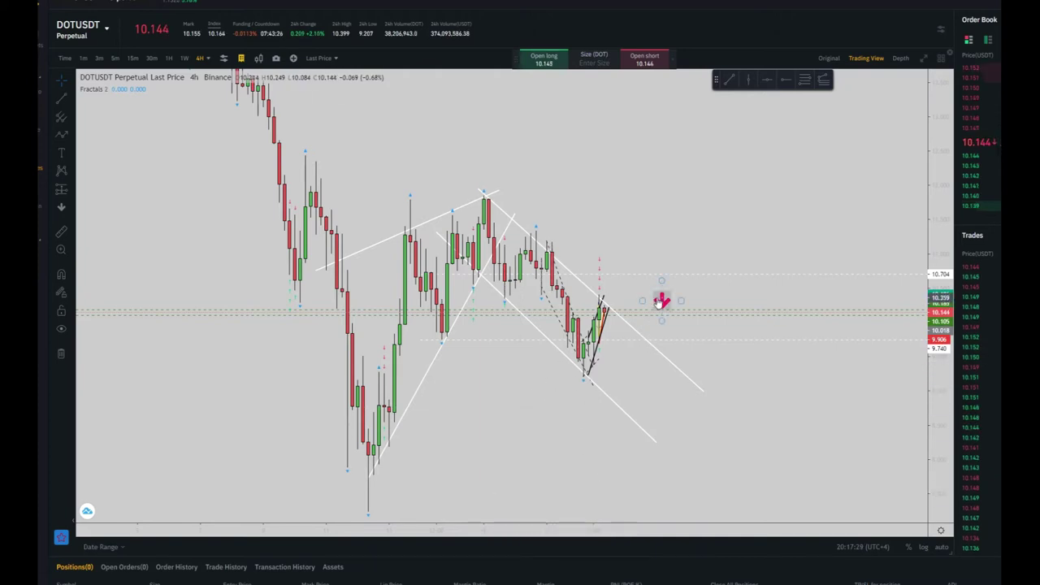
pyautogui.moveTo(661, 301); pyautogui.dragTo(452, 297)
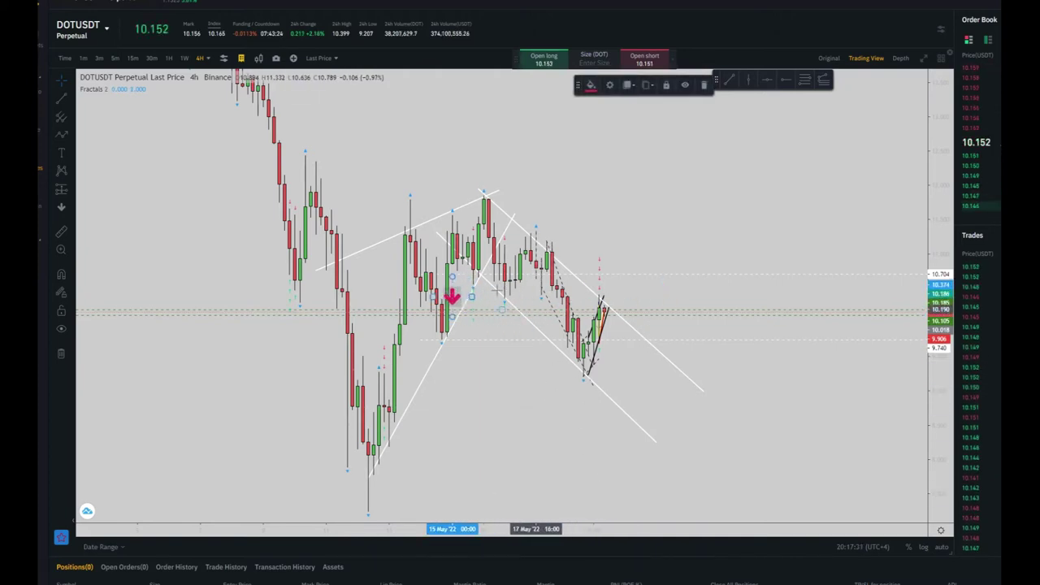
# Step: Draw a blue four-segment path through the descending channel's swings, from the wedge's peak to the latest high near 10.337
pyautogui.click(61, 134)
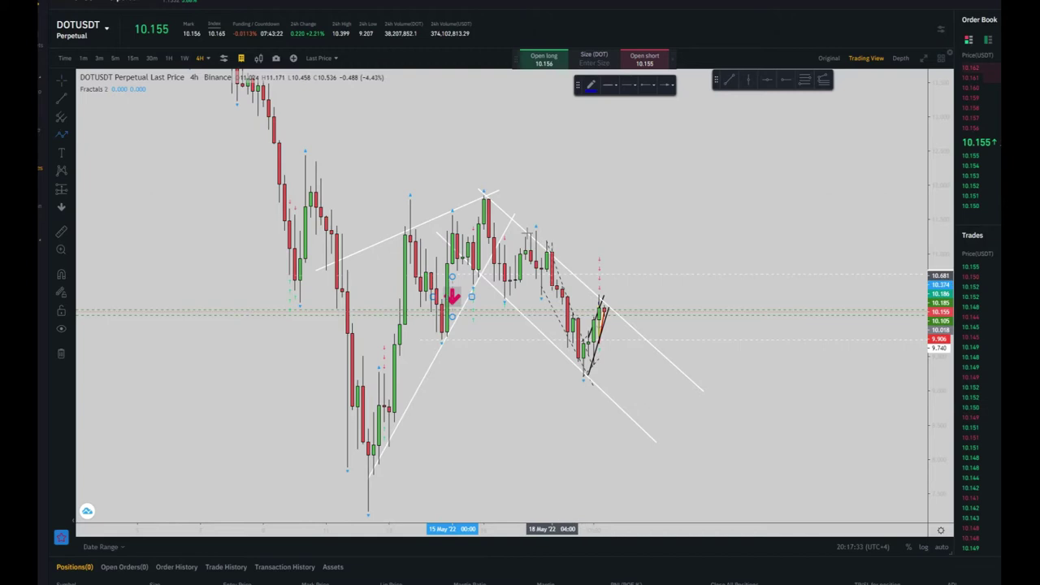
pyautogui.click(479, 195)
pyautogui.click(504, 305)
pyautogui.click(530, 233)
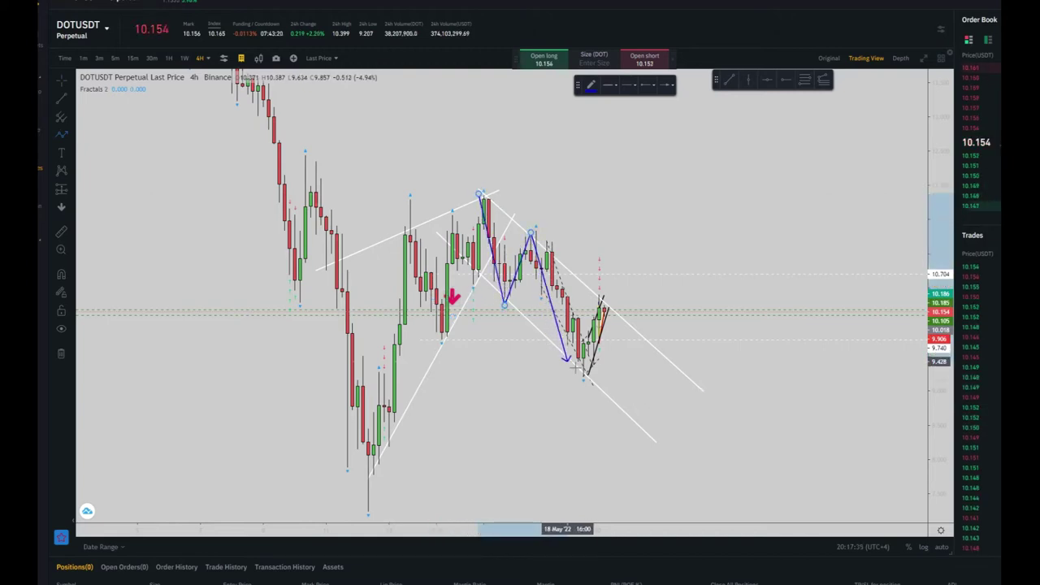
pyautogui.click(584, 378)
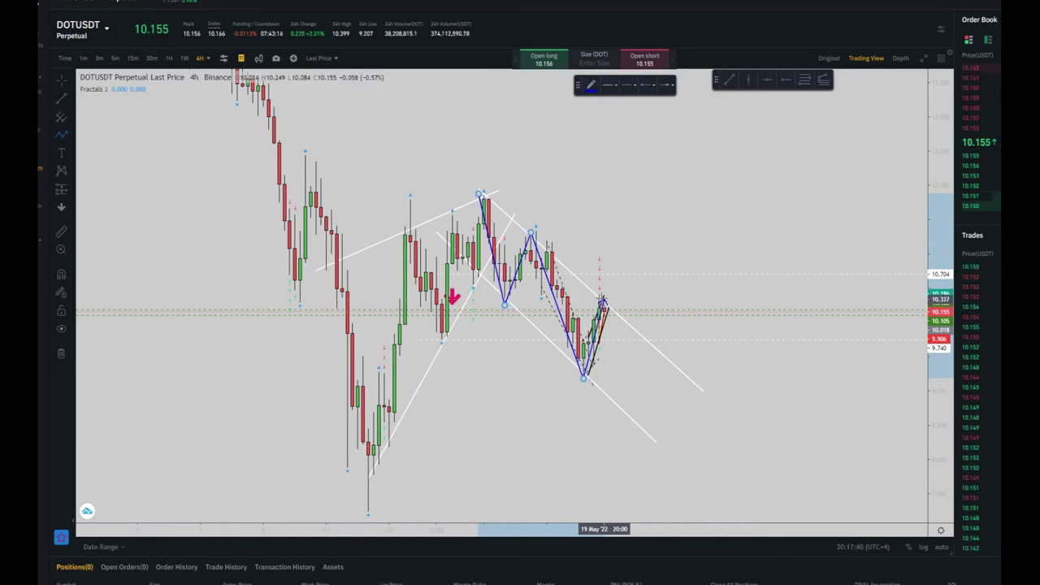
pyautogui.doubleClick(602, 302)
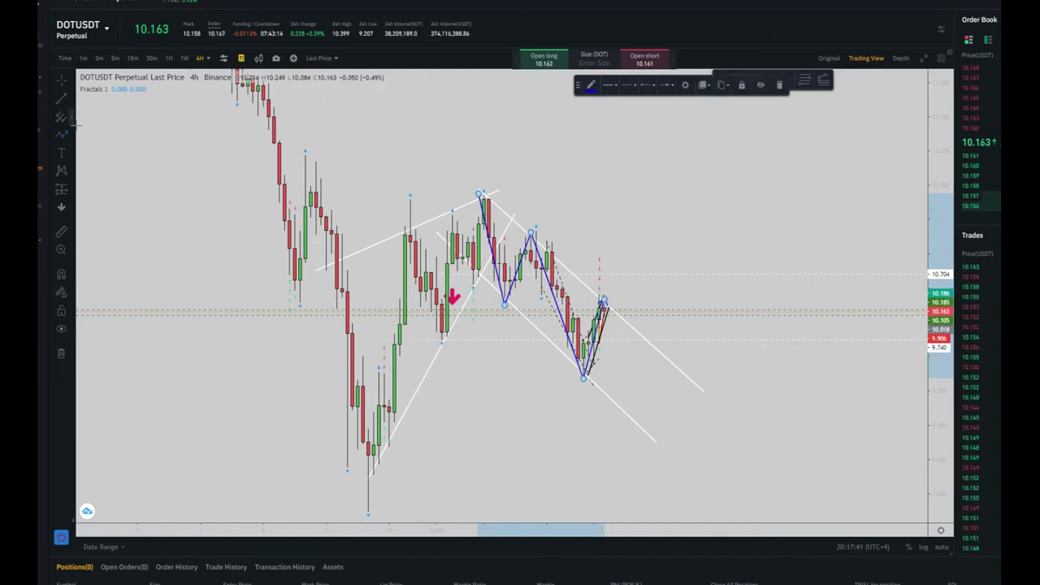
pyautogui.click(63, 135)
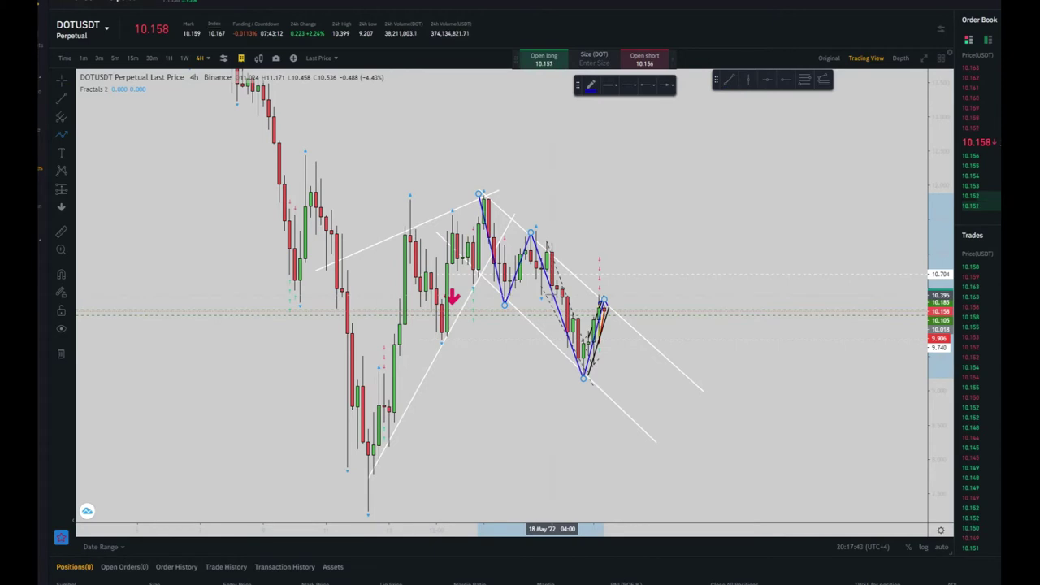
pyautogui.click(527, 300)
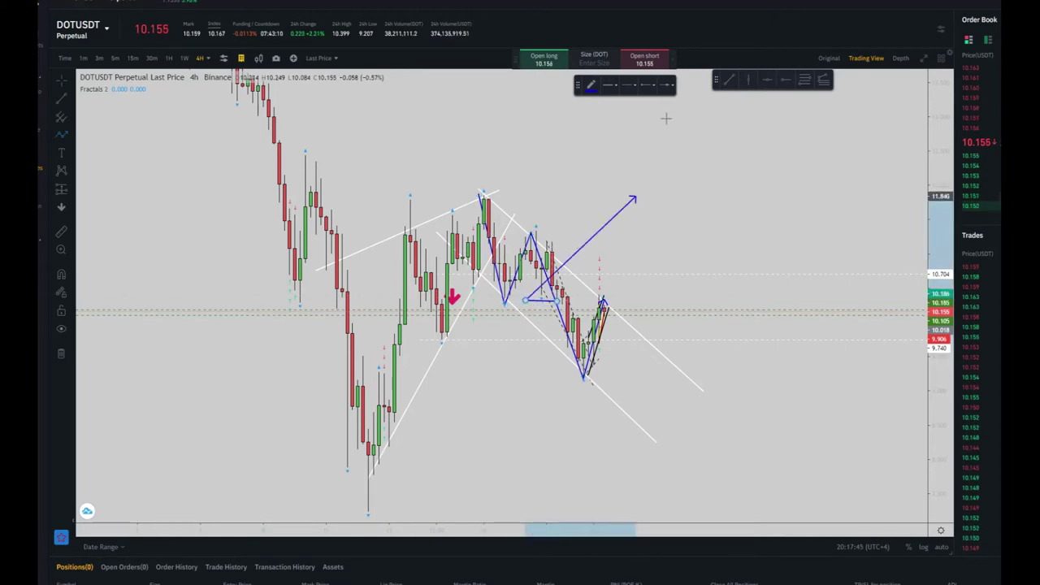
pyautogui.doubleClick(772, 140)
pyautogui.click(778, 87)
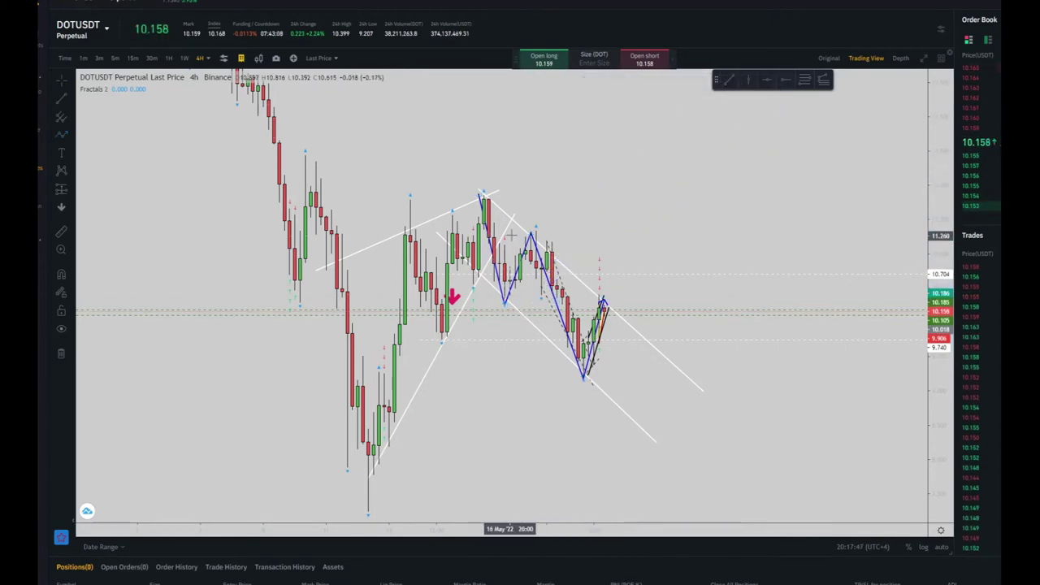
# Step: Delete the blue path tracing the swings inside the descending channel
pyautogui.moveTo(532, 236); pyautogui.dragTo(611, 208)
pyautogui.click(778, 85)
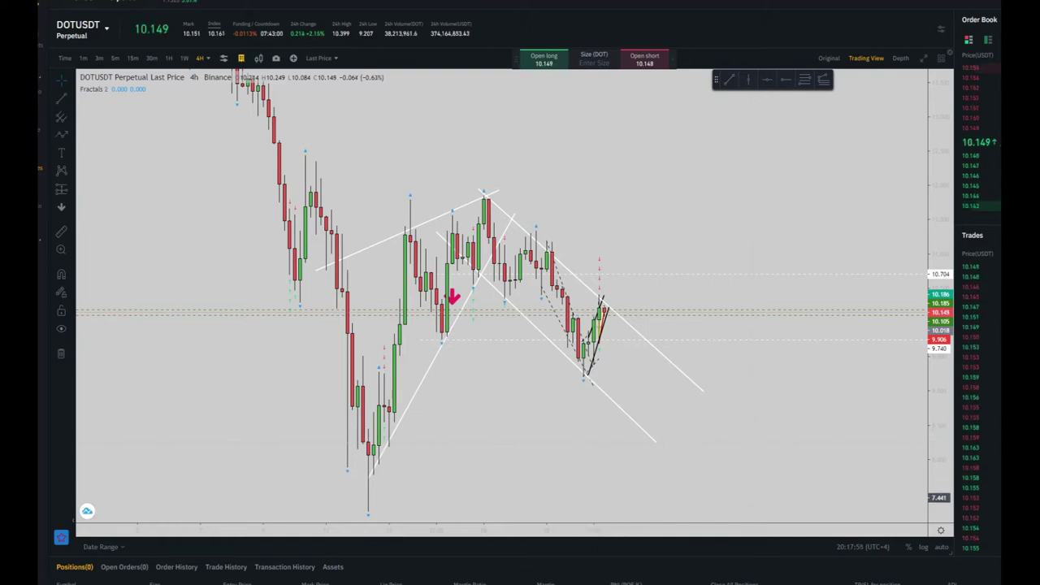
# Step: Check the 1-hour interval and set the chart to 30-minute candles
pyautogui.click(206, 59)
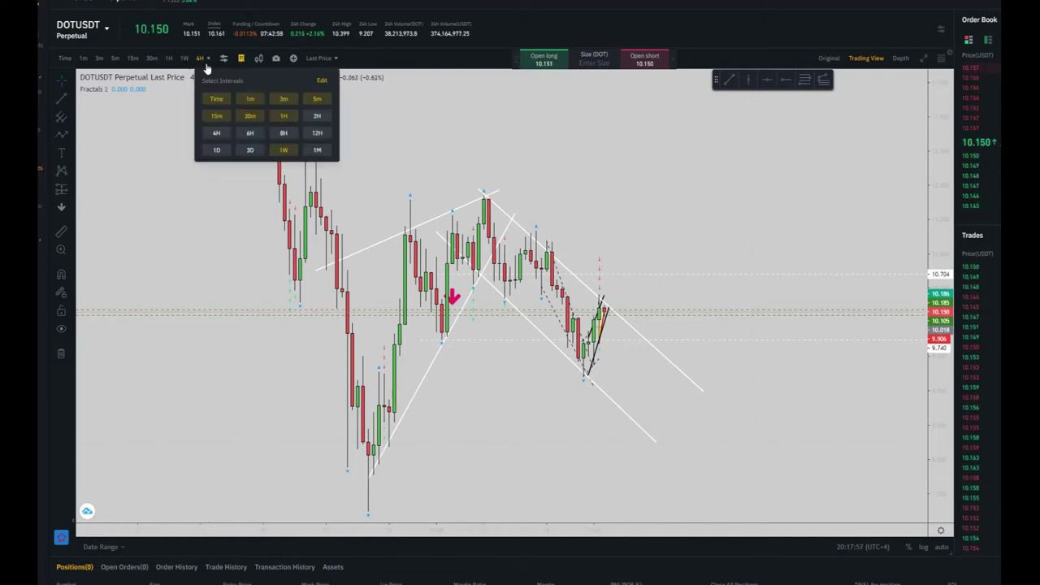
pyautogui.click(206, 60)
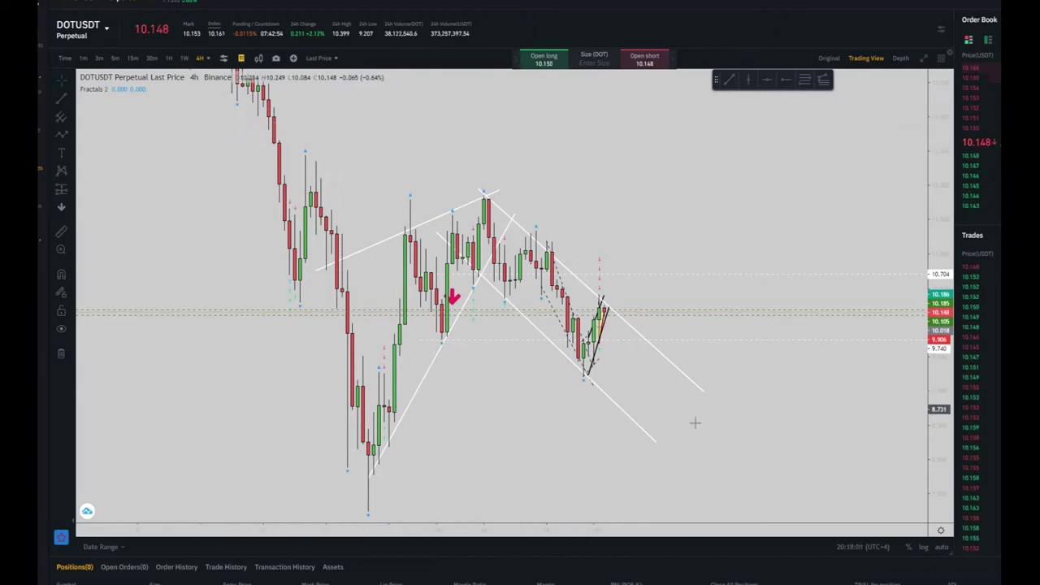
pyautogui.click(151, 62)
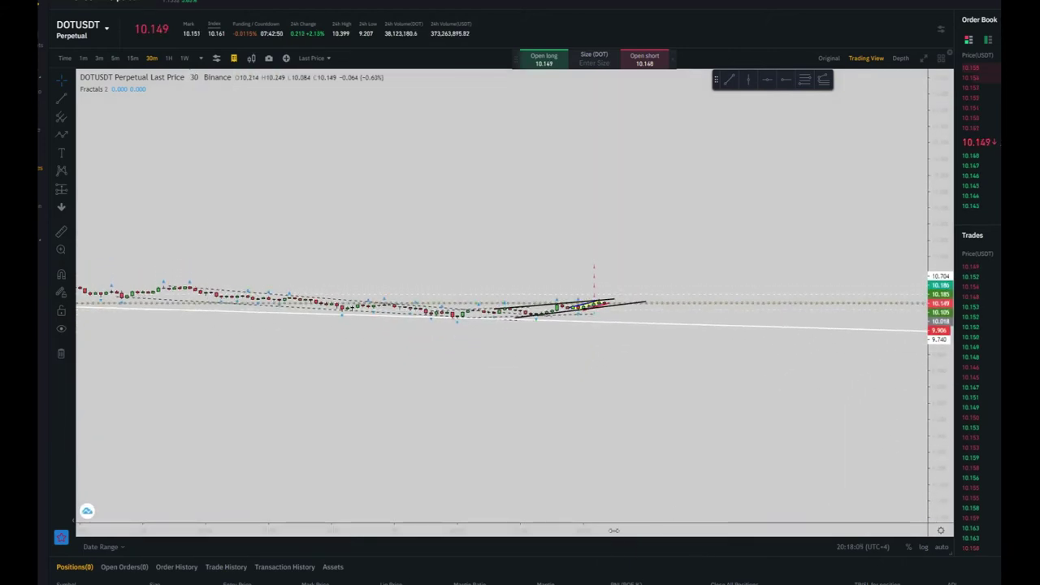
pyautogui.moveTo(614, 530); pyautogui.dragTo(922, 522)
pyautogui.moveTo(837, 437); pyautogui.dragTo(447, 485)
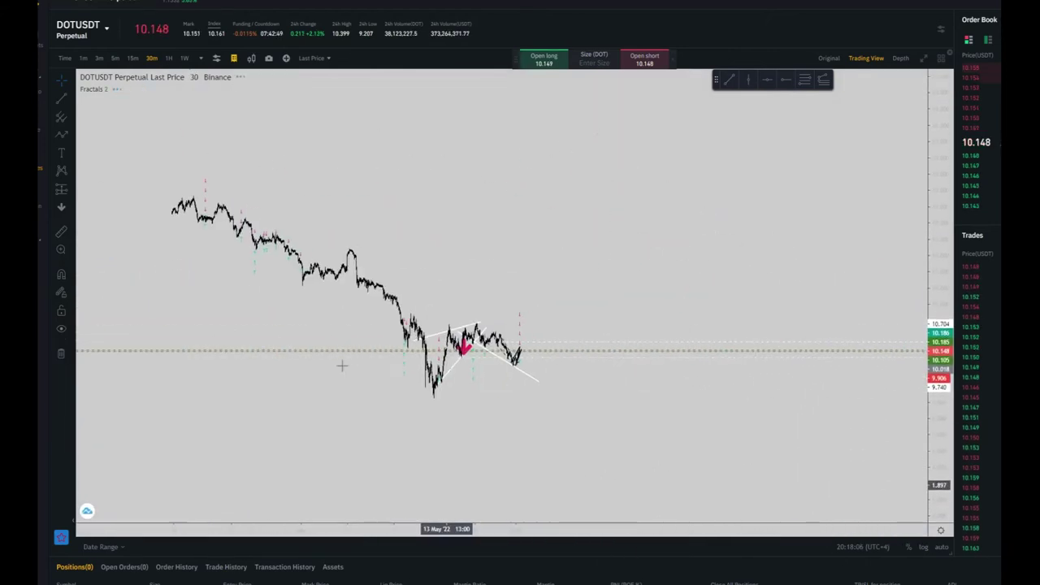
pyautogui.click(169, 63)
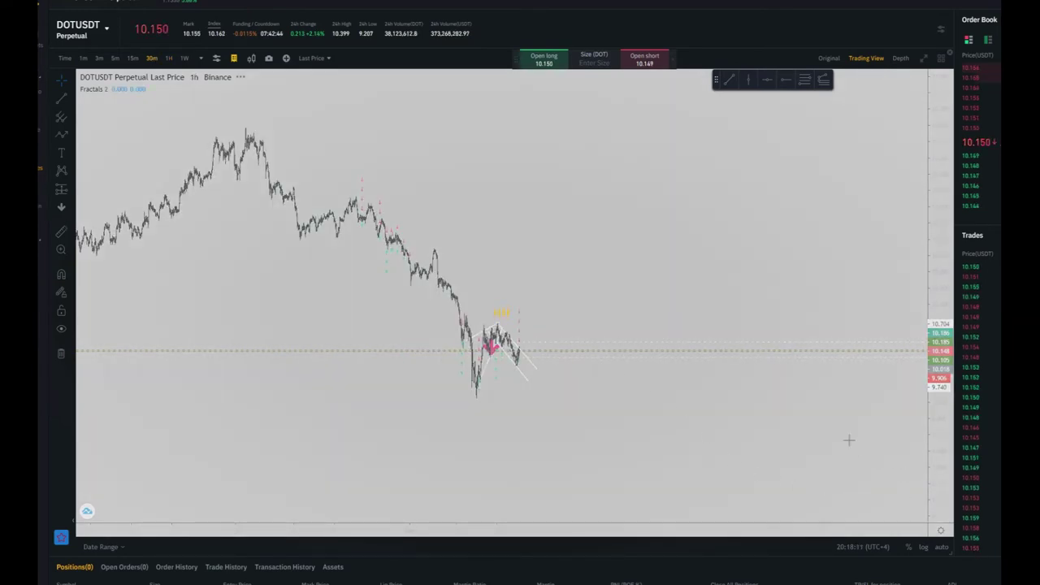
pyautogui.scroll(5, 810, 383)
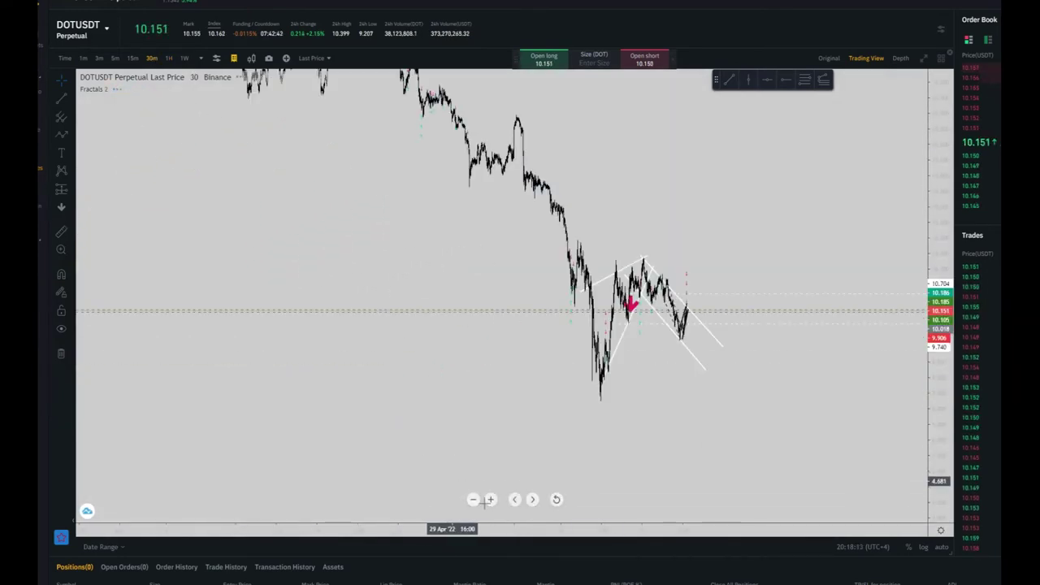
# Step: Examine the latest 30-minute candles in the rising black channel where it meets the descending white channel's upper line
pyautogui.click(490, 500)
pyautogui.click(490, 499)
pyautogui.moveTo(550, 423); pyautogui.dragTo(776, 411)
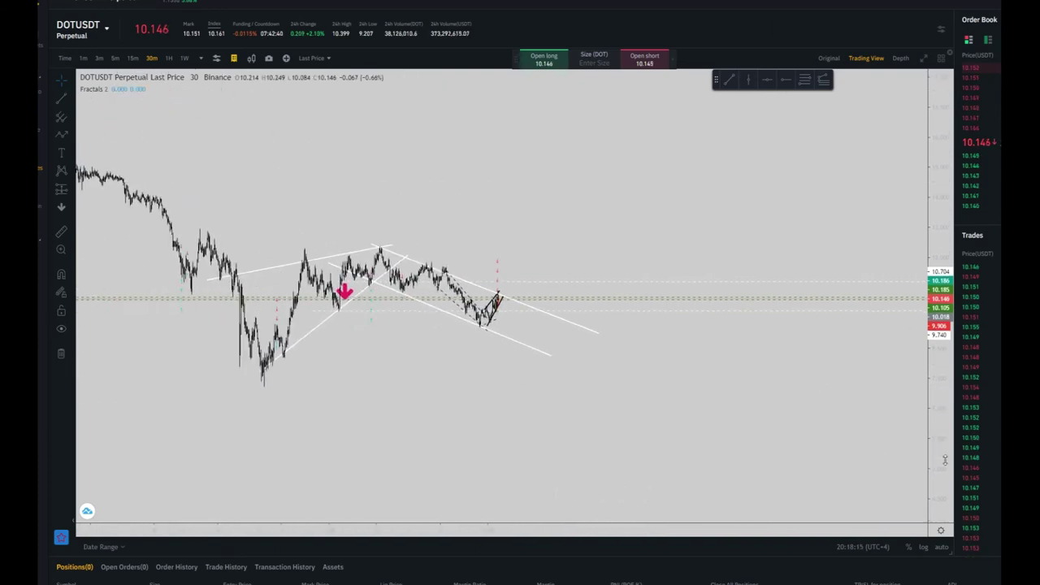
pyautogui.moveTo(946, 460); pyautogui.dragTo(943, 301)
pyautogui.moveTo(662, 434); pyautogui.dragTo(762, 336)
pyautogui.click(490, 499)
pyautogui.click(491, 499)
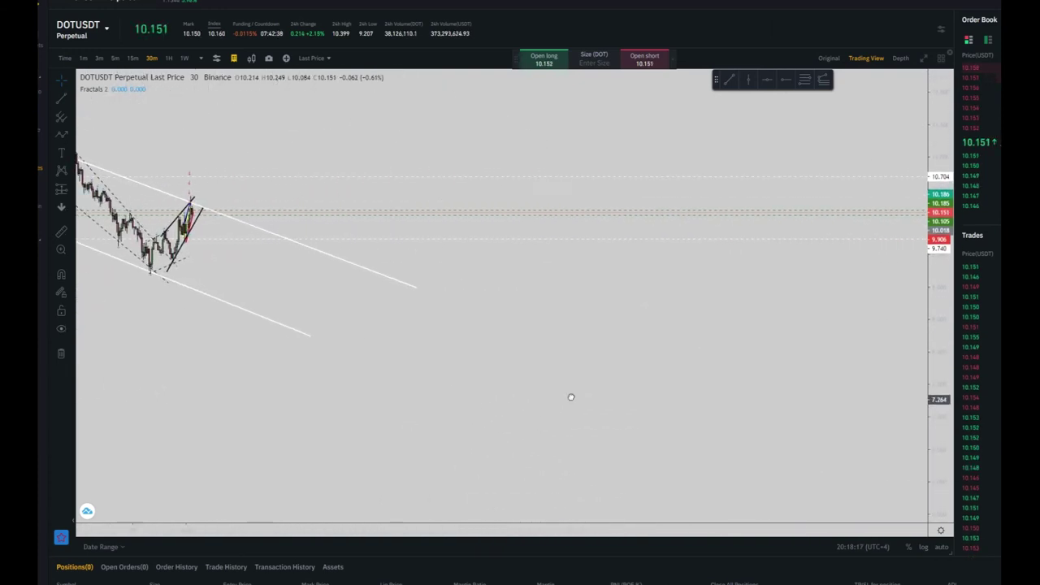
pyautogui.moveTo(572, 398); pyautogui.dragTo(572, 385)
pyautogui.moveTo(915, 497); pyautogui.dragTo(902, 253)
pyautogui.moveTo(492, 260); pyautogui.dragTo(450, 515)
pyautogui.click(490, 500)
pyautogui.click(491, 500)
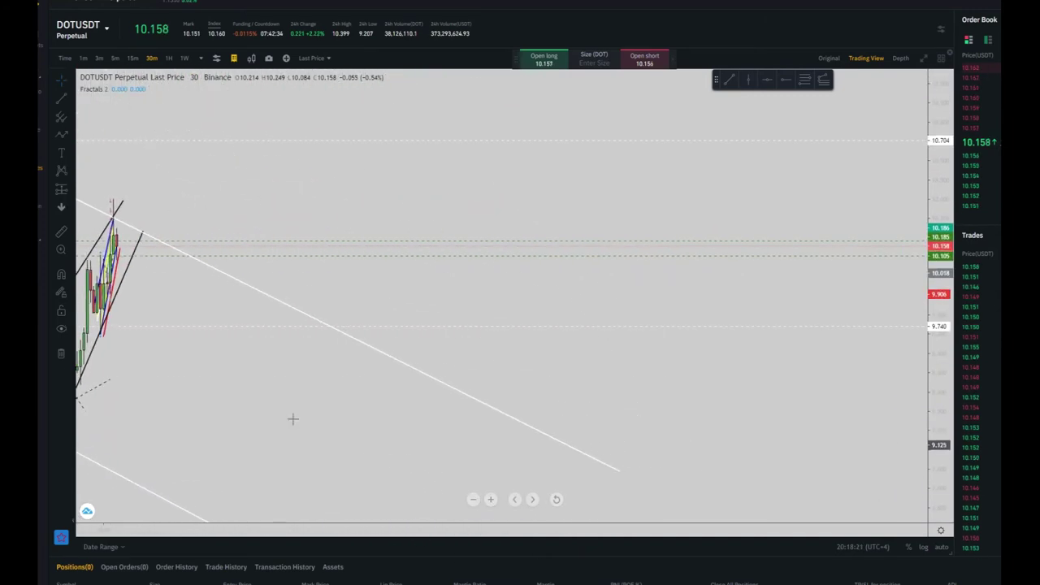
pyautogui.moveTo(292, 419); pyautogui.dragTo(692, 431)
pyautogui.click(491, 500)
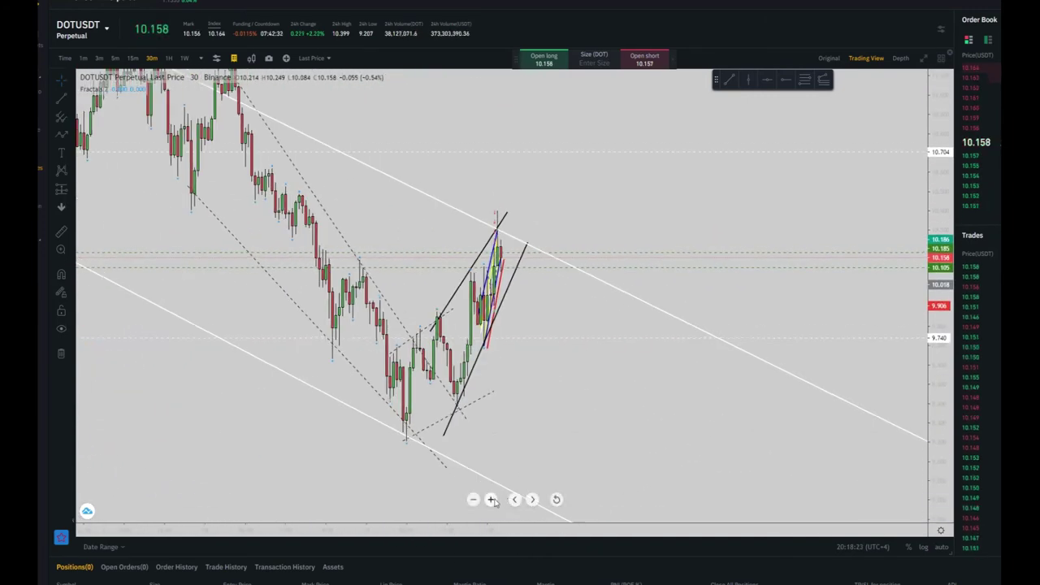
pyautogui.moveTo(550, 436); pyautogui.dragTo(749, 404)
pyautogui.moveTo(485, 529); pyautogui.dragTo(634, 508)
pyautogui.moveTo(784, 405); pyautogui.dragTo(652, 415)
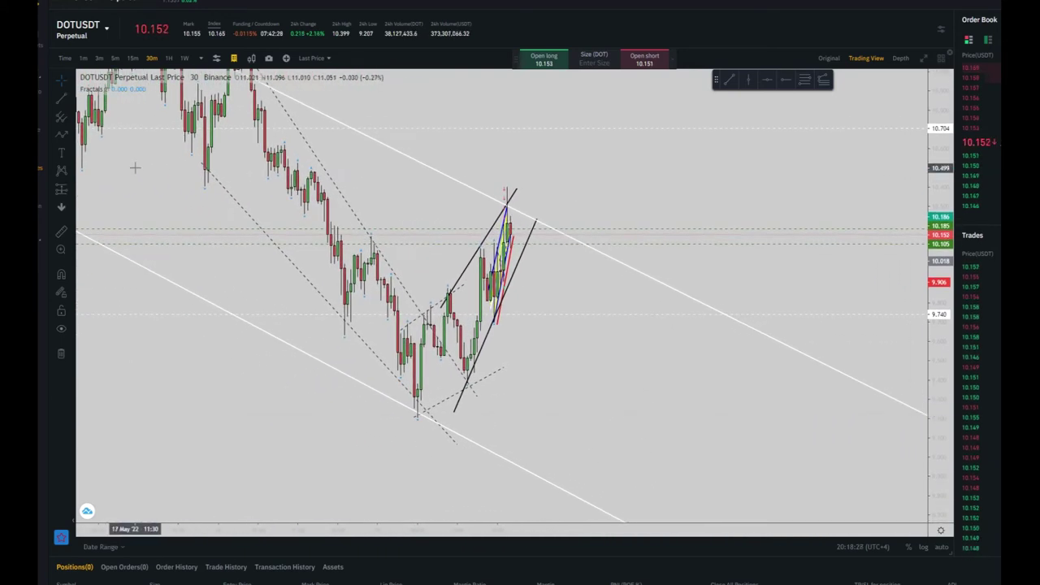
# Step: Add the text label "Medium risk" and place it just above the white channel's upper line, beside the latest candles
pyautogui.click(61, 152)
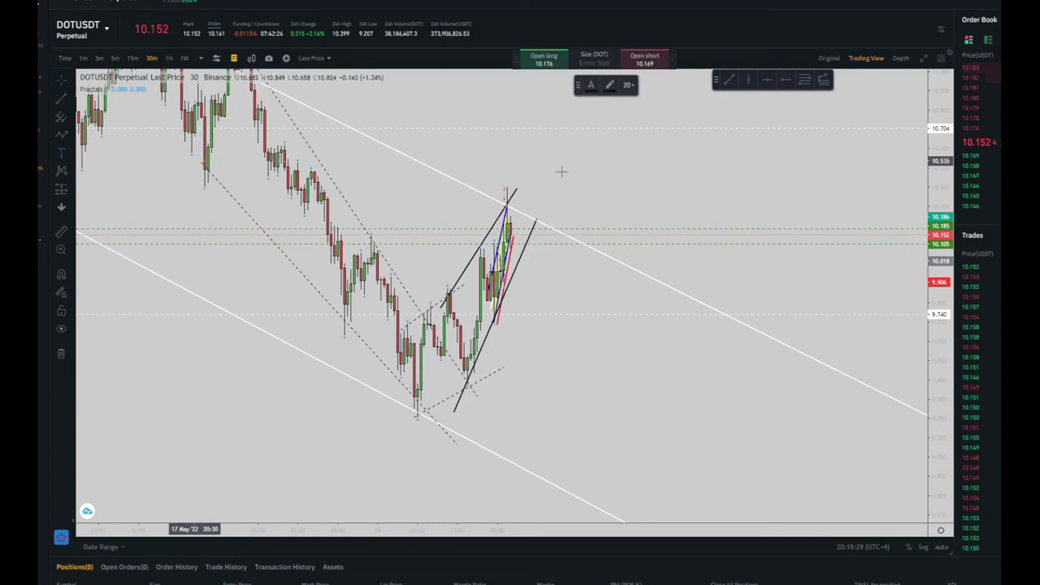
pyautogui.click(639, 174)
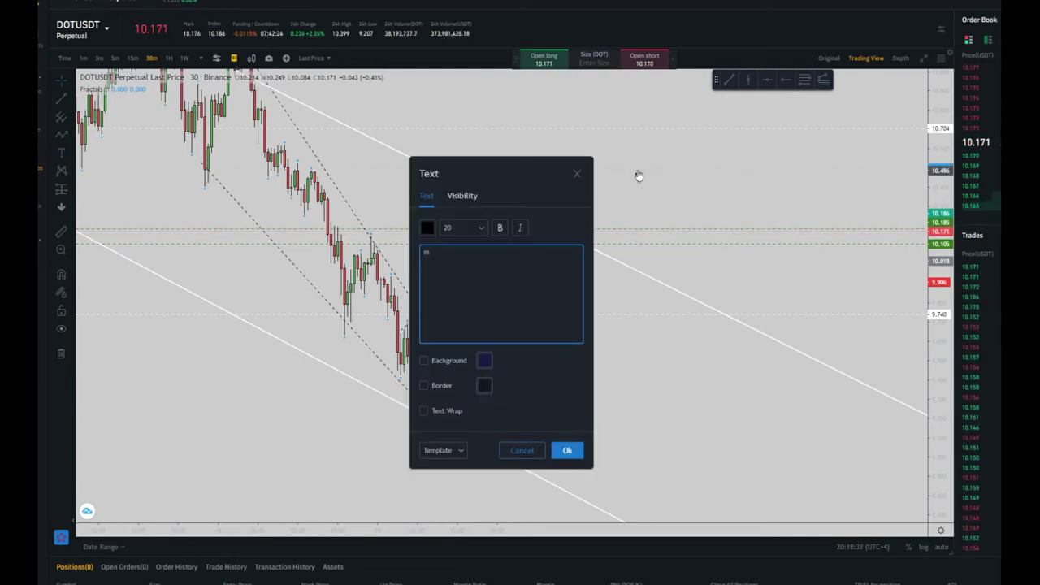
pyautogui.write('edium risk')
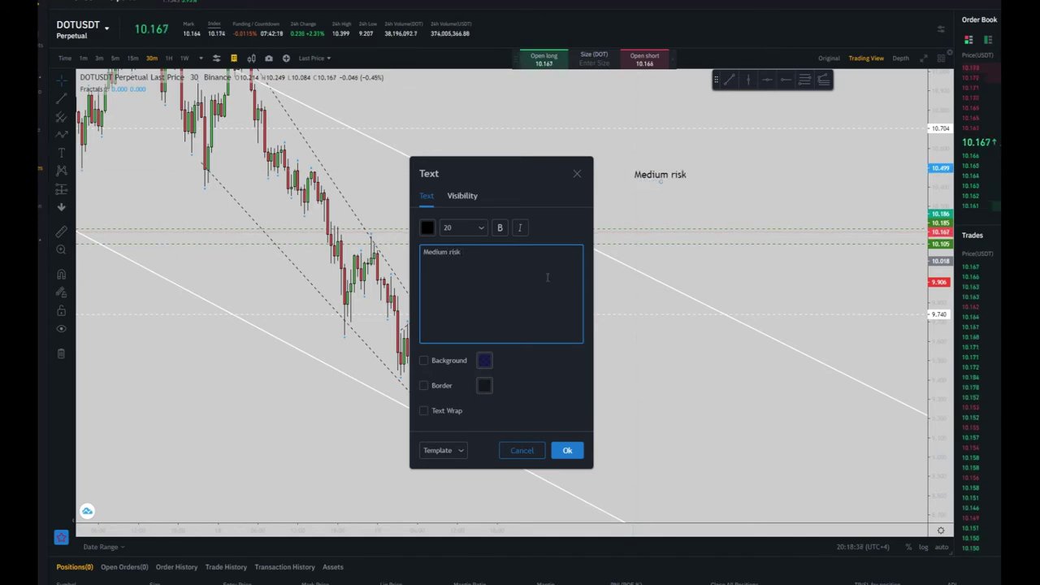
pyautogui.click(581, 452)
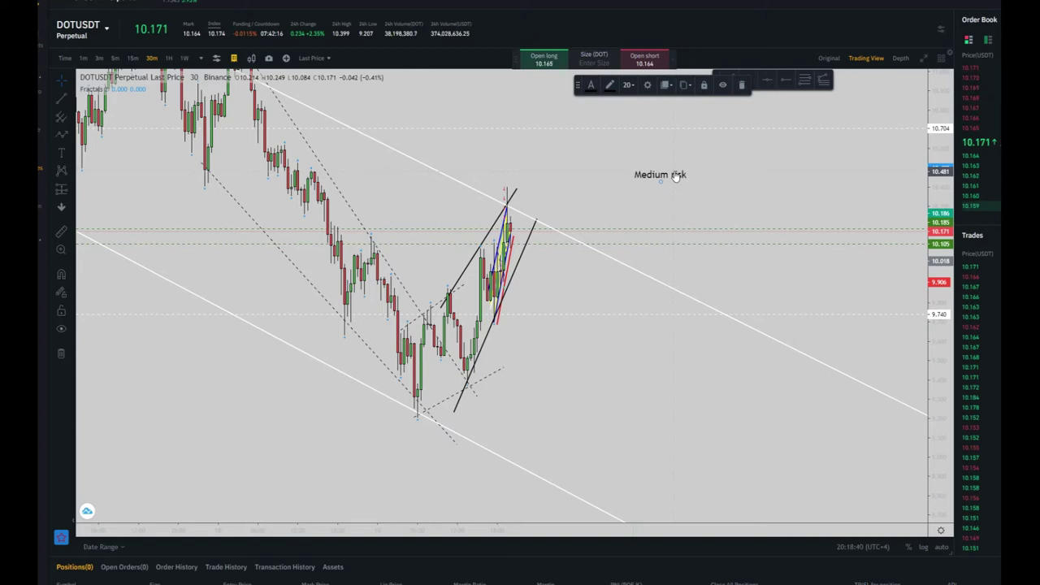
pyautogui.moveTo(677, 176); pyautogui.dragTo(639, 189)
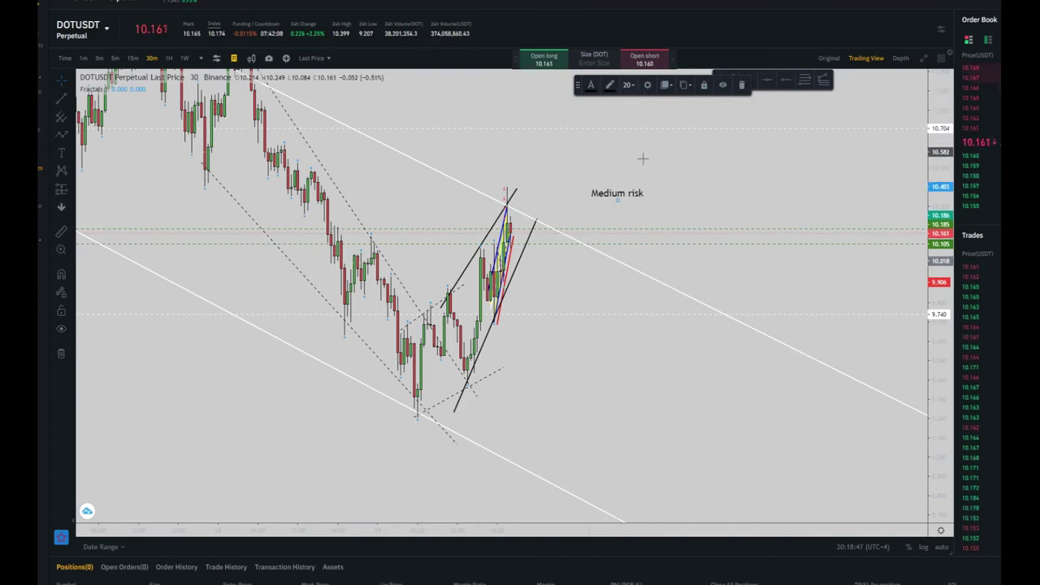
pyautogui.moveTo(636, 203); pyautogui.dragTo(619, 182)
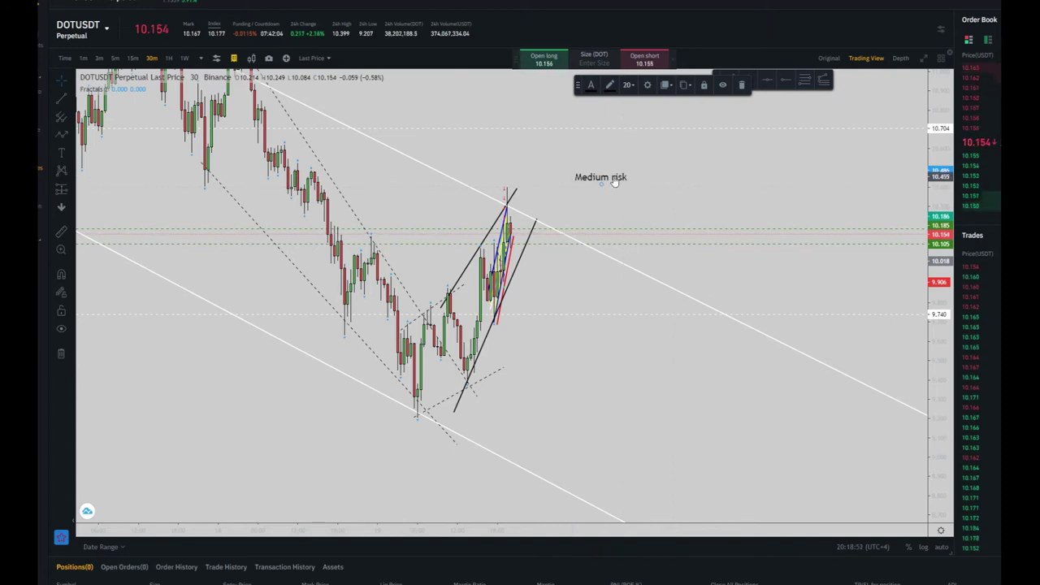
# Step: Delete the "Medium risk" text label
pyautogui.moveTo(623, 192); pyautogui.dragTo(583, 182)
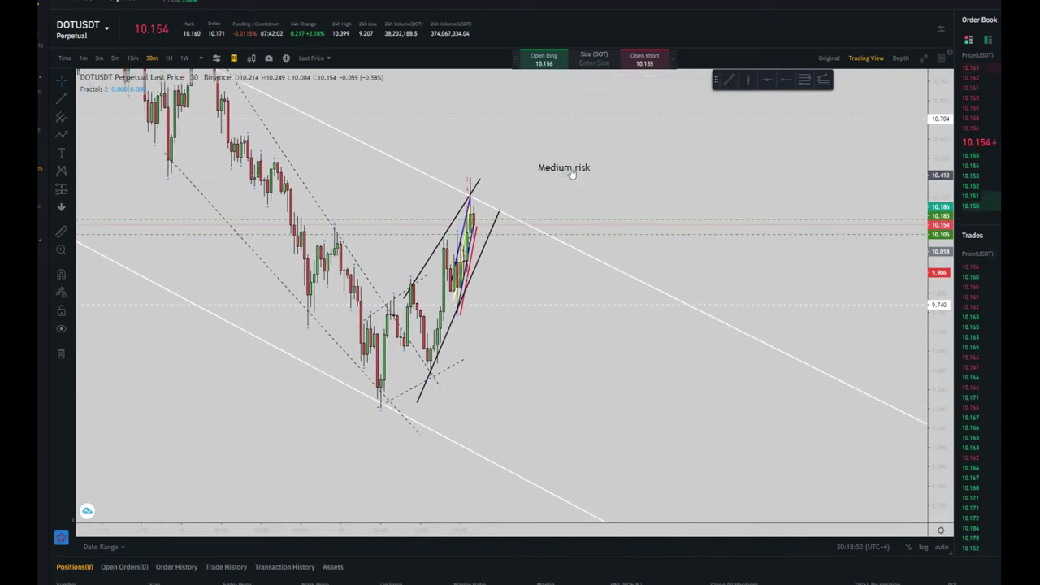
pyautogui.click(572, 173)
pyautogui.click(741, 90)
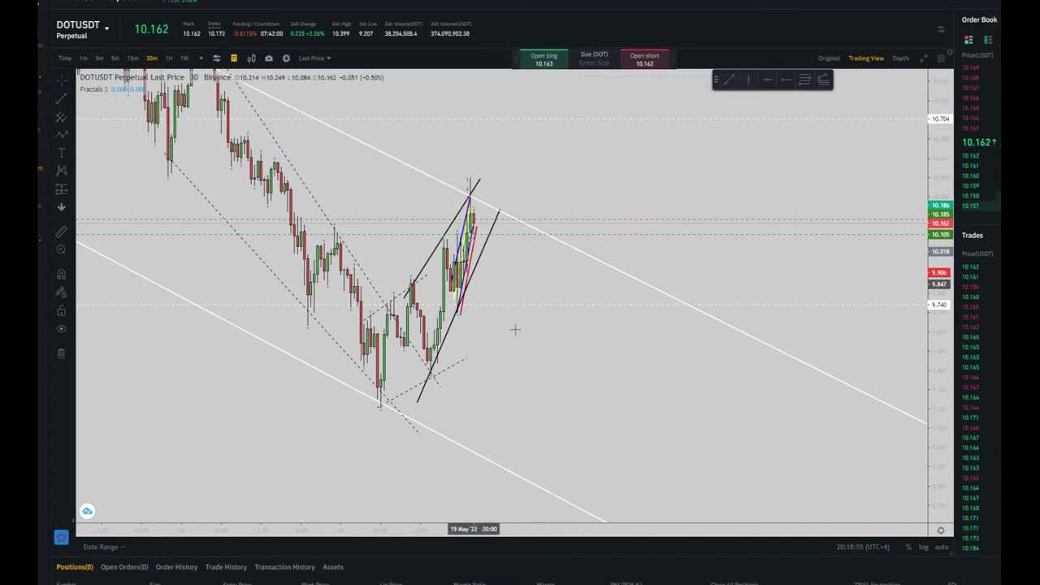
pyautogui.click(62, 135)
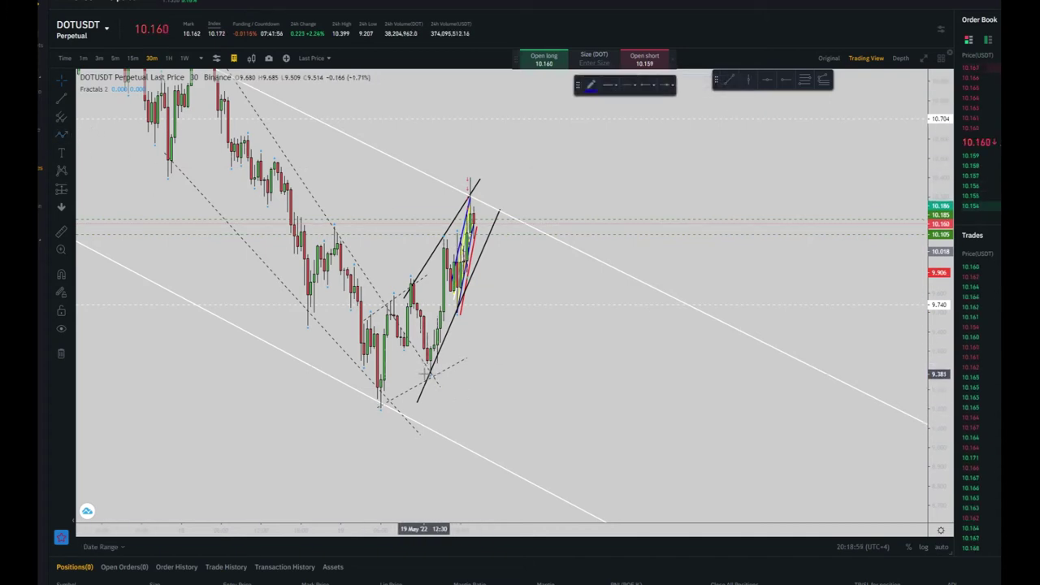
pyautogui.click(424, 374)
pyautogui.click(439, 236)
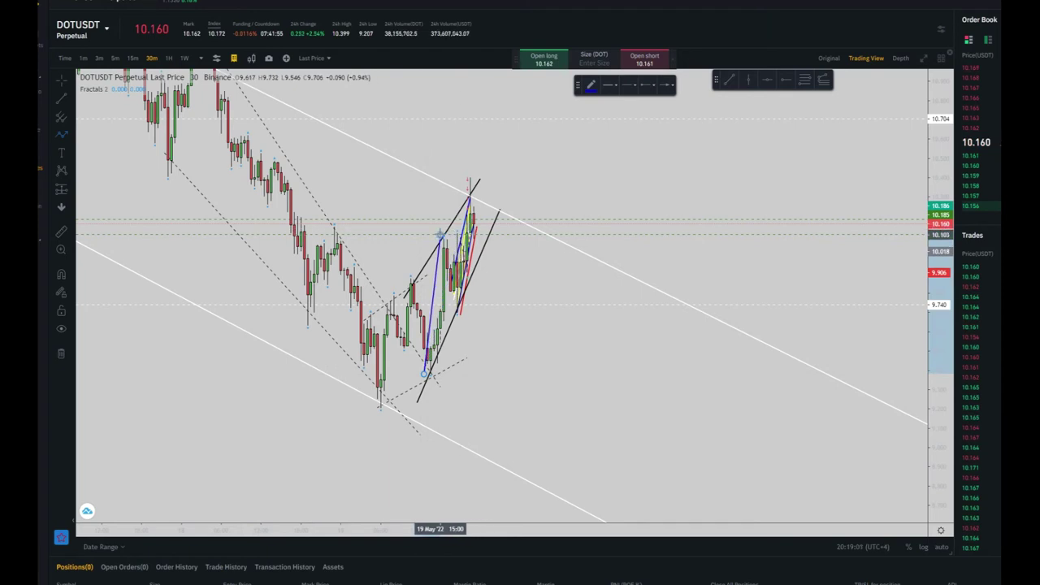
pyautogui.click(456, 317)
pyautogui.click(479, 156)
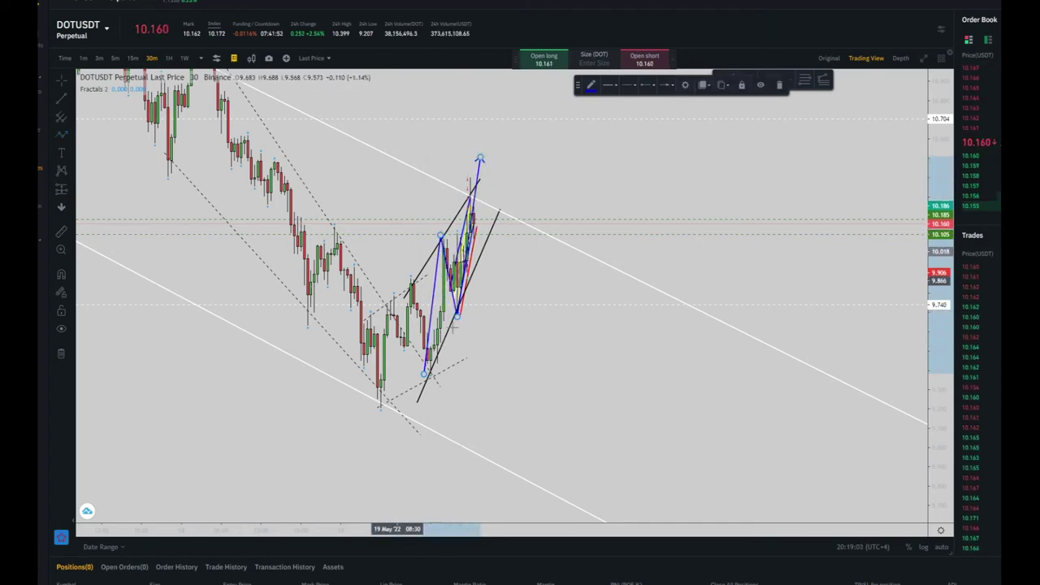
pyautogui.click(779, 84)
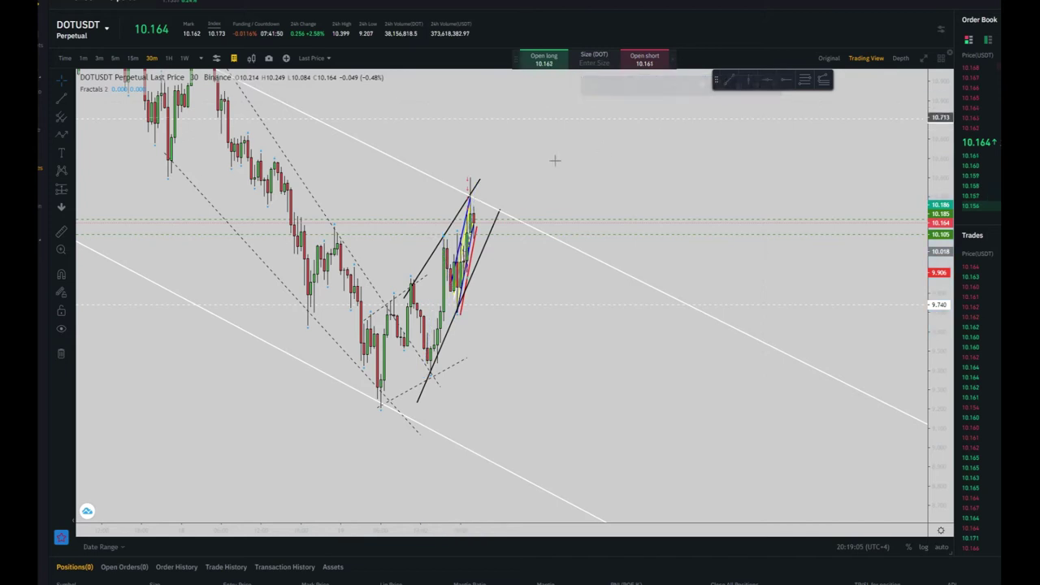
# Step: Draw a blue zigzag arrow between the black channel's lower and upper lines, ending upward at the white channel's upper line
pyautogui.moveTo(530, 168); pyautogui.dragTo(674, 174)
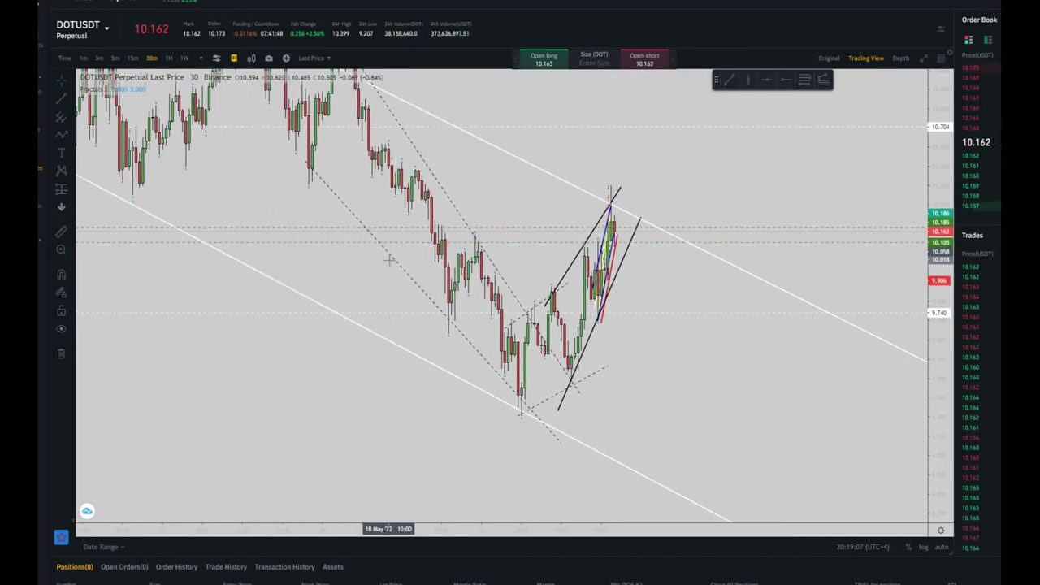
pyautogui.scroll(4, 520, 479)
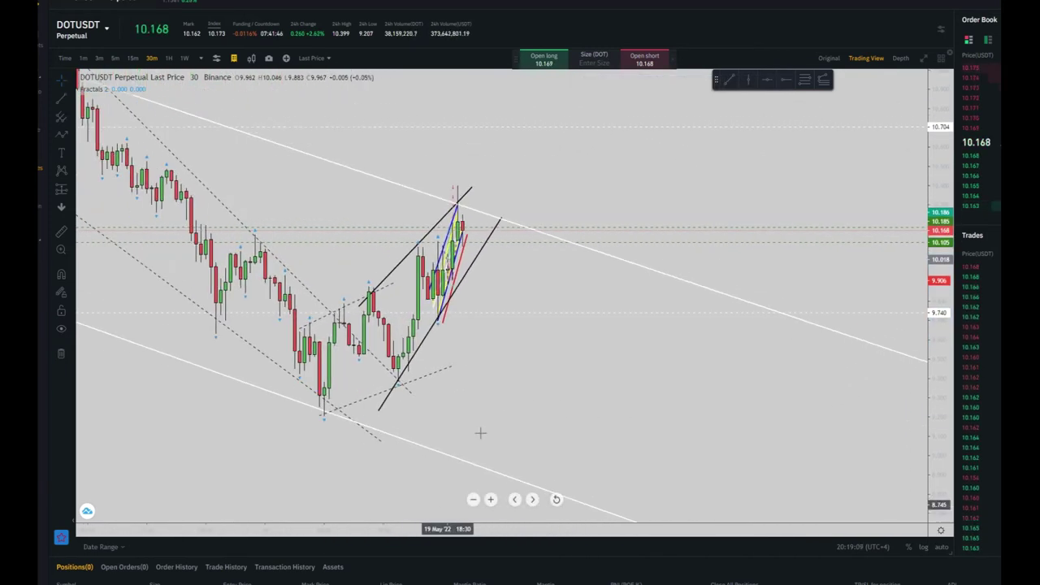
pyautogui.moveTo(408, 397); pyautogui.dragTo(434, 398)
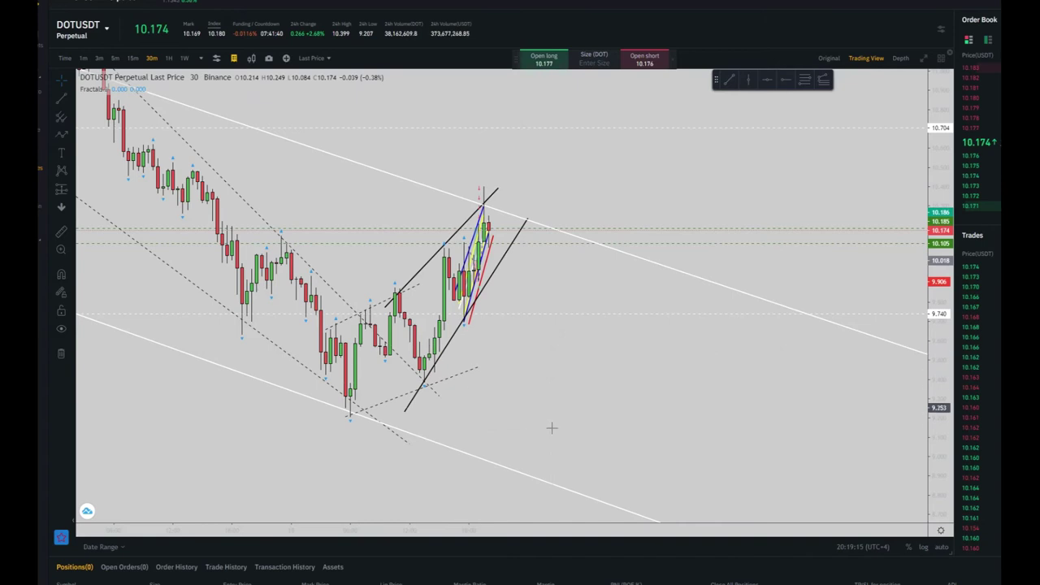
pyautogui.click(63, 137)
pyautogui.click(420, 386)
pyautogui.click(440, 247)
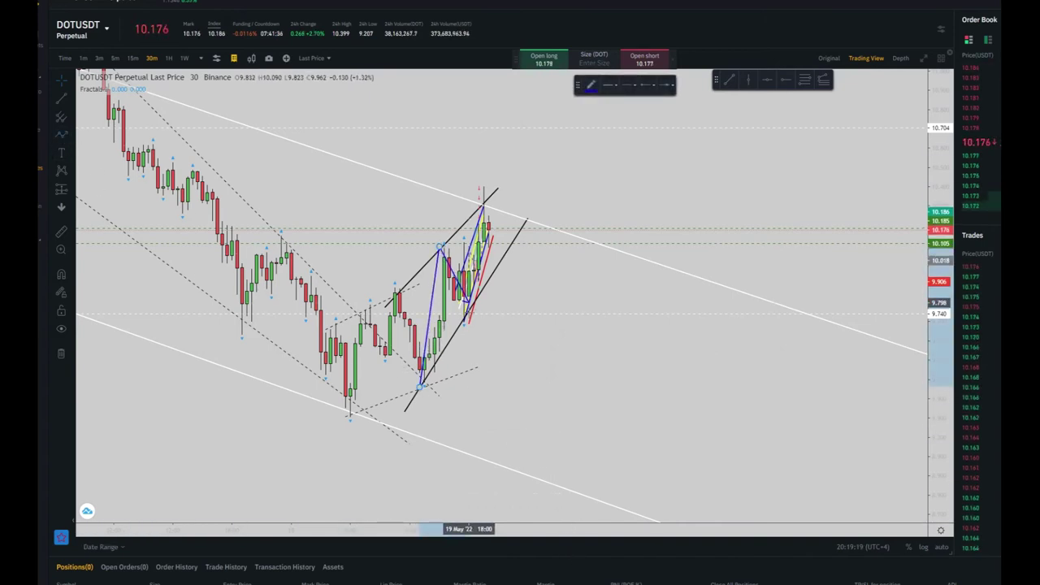
pyautogui.click(468, 319)
pyautogui.click(498, 203)
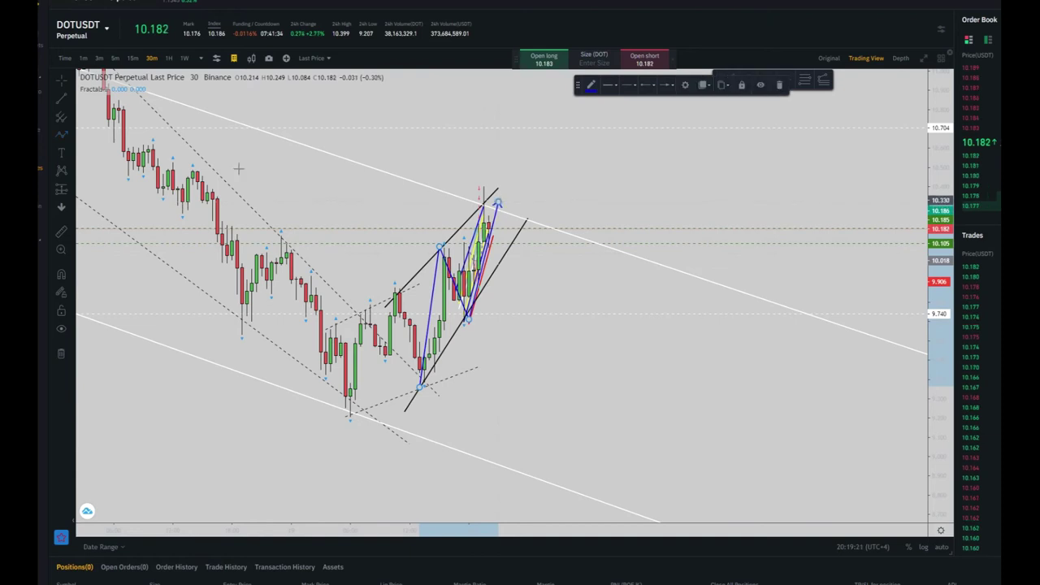
# Step: Draw a yellow rectangle over the latest candles in the black channel, narrow it, and delete it
pyautogui.click(74, 139)
pyautogui.click(108, 174)
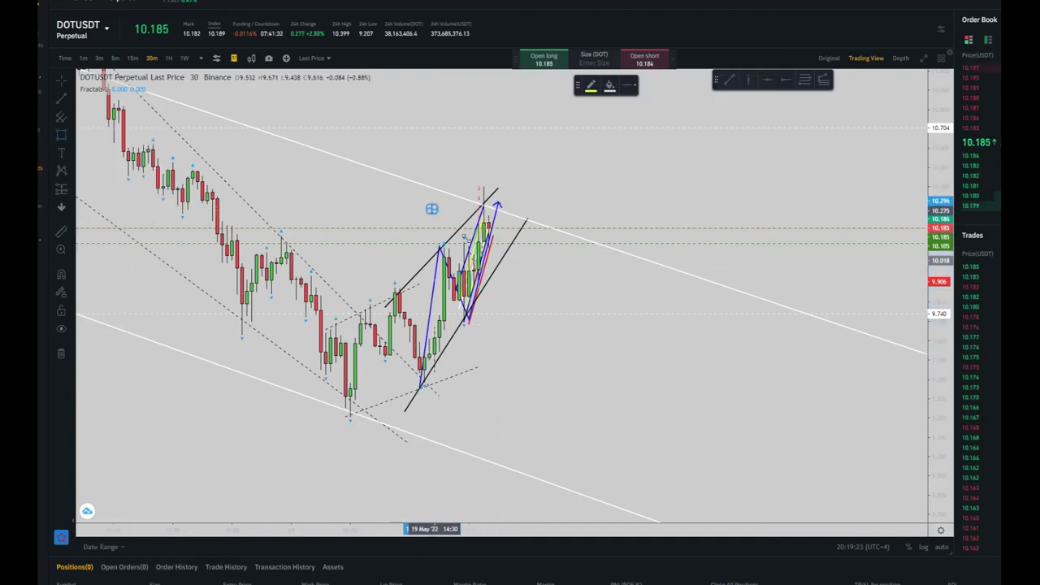
pyautogui.moveTo(428, 207); pyautogui.dragTo(523, 300)
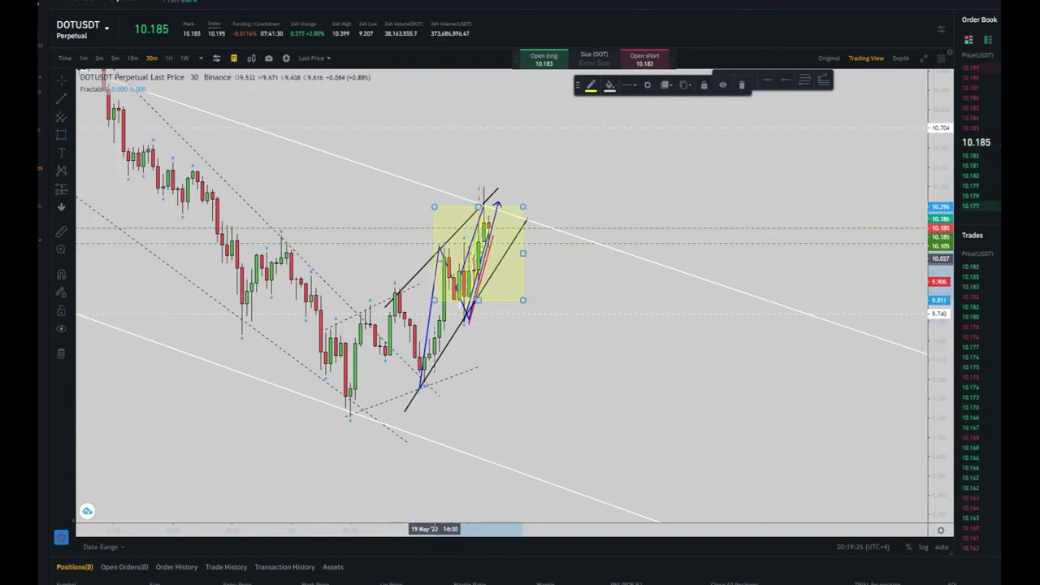
pyautogui.moveTo(434, 254); pyautogui.dragTo(459, 254)
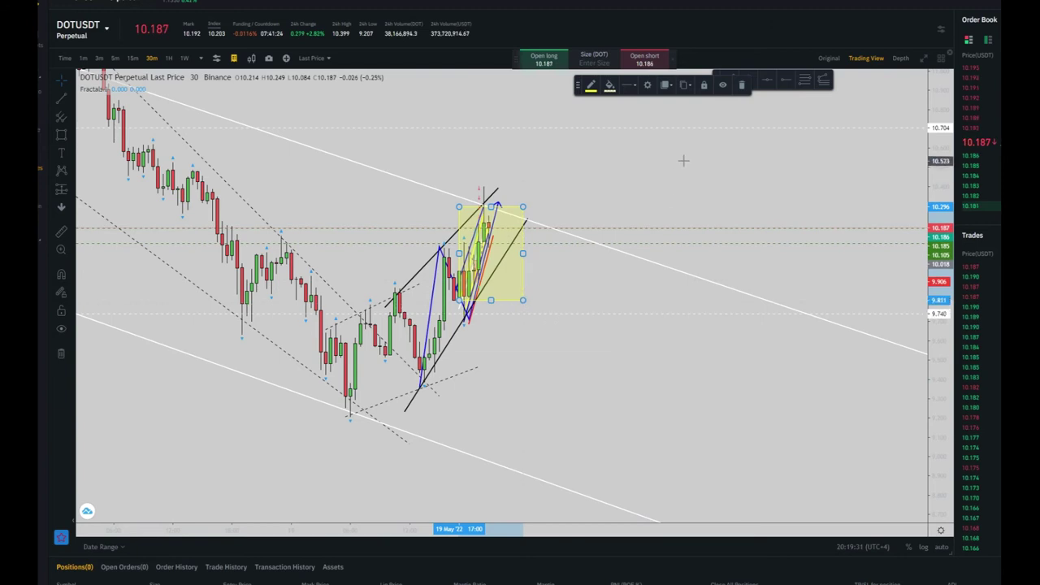
pyautogui.press('Delete')
# Step: Set the chart to 5-minute candles and delete the blue zigzag arrow
pyautogui.moveTo(596, 179); pyautogui.dragTo(643, 195)
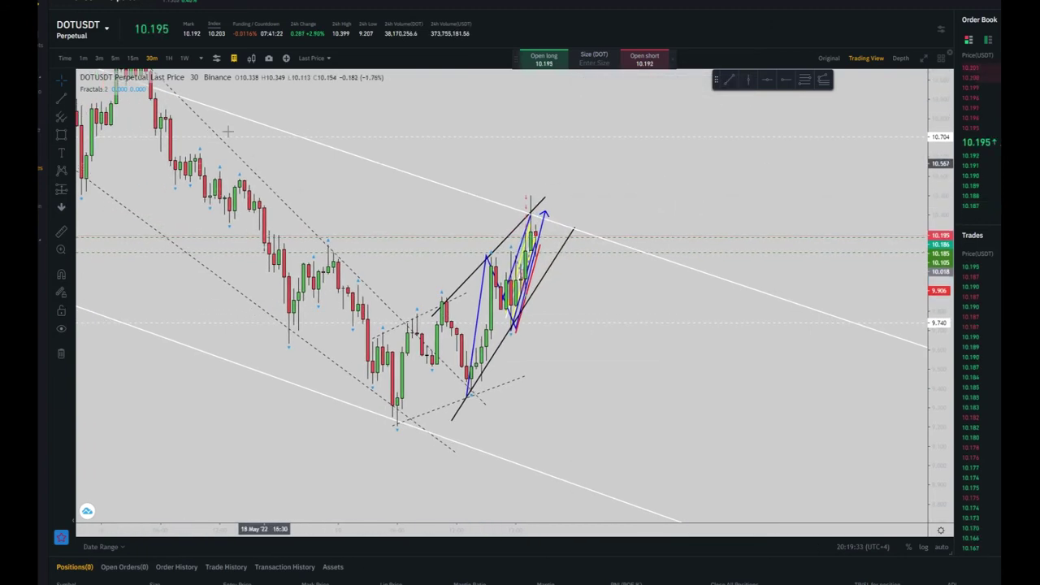
pyautogui.moveTo(942, 478); pyautogui.dragTo(941, 417)
pyautogui.moveTo(573, 198); pyautogui.dragTo(584, 185)
pyautogui.click(115, 58)
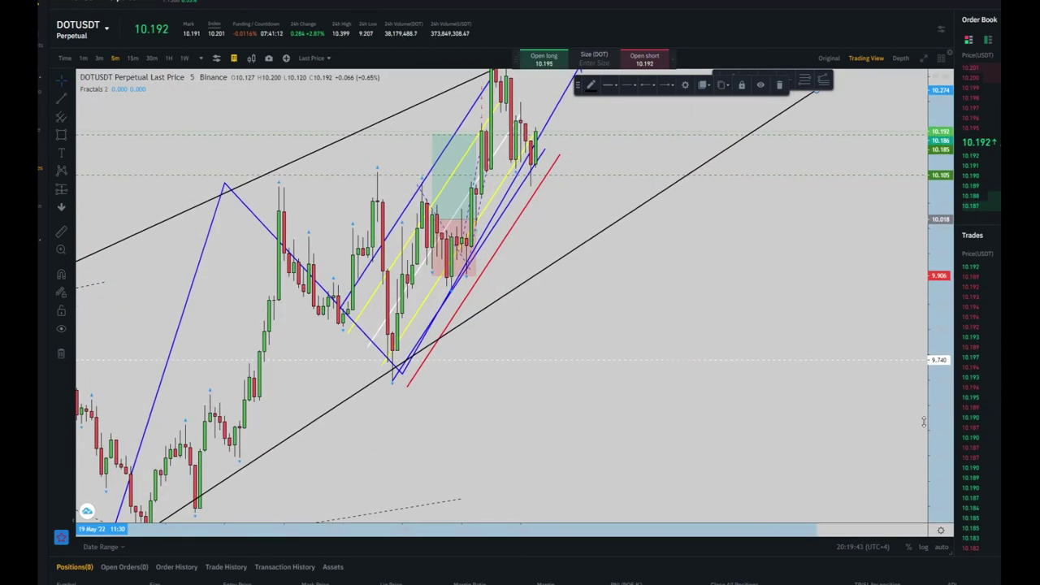
pyautogui.moveTo(404, 375); pyautogui.dragTo(422, 413)
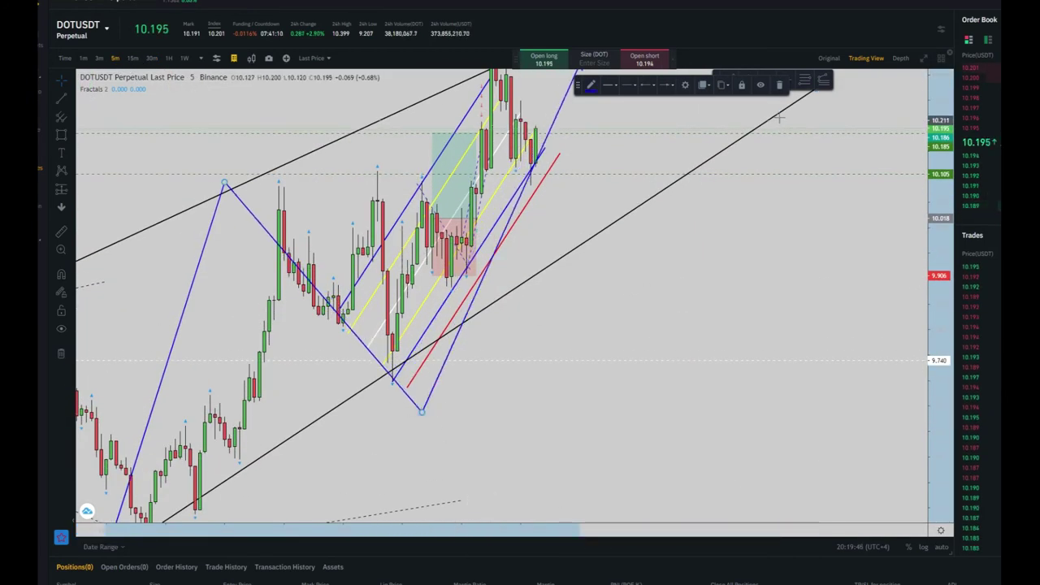
pyautogui.click(780, 85)
# Step: Add the text label "tp1" at about 10.099, beside the long position's green target zone
pyautogui.click(490, 499)
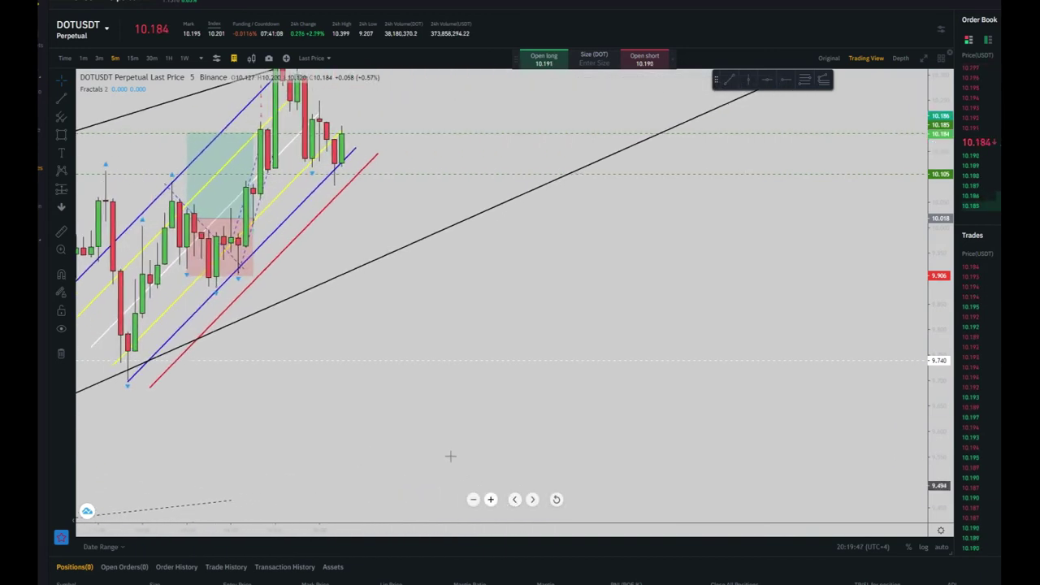
pyautogui.moveTo(357, 439); pyautogui.dragTo(604, 398)
pyautogui.moveTo(726, 341); pyautogui.dragTo(724, 392)
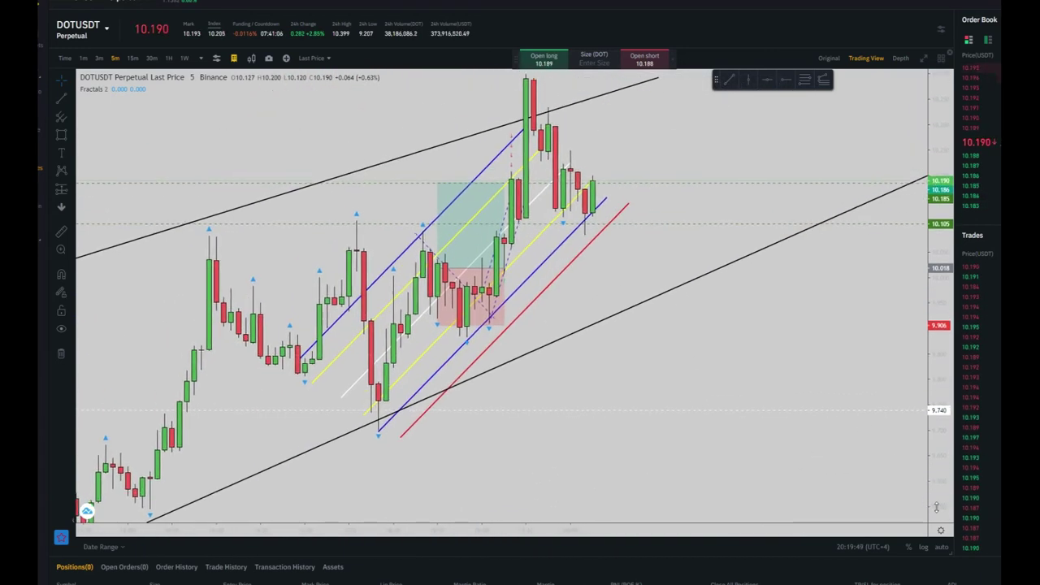
pyautogui.moveTo(940, 483); pyautogui.dragTo(941, 443)
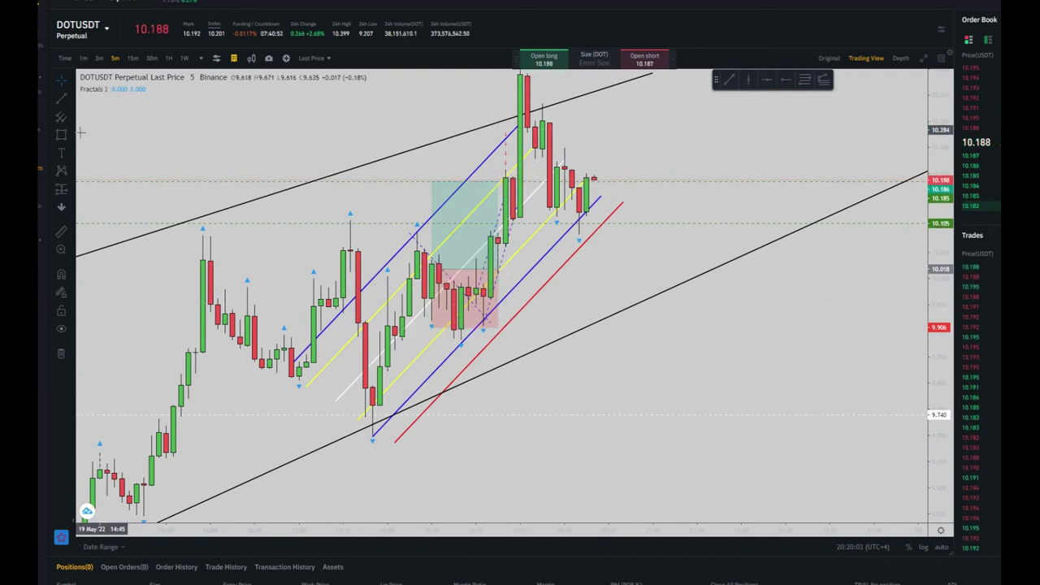
pyautogui.click(61, 155)
pyautogui.click(521, 266)
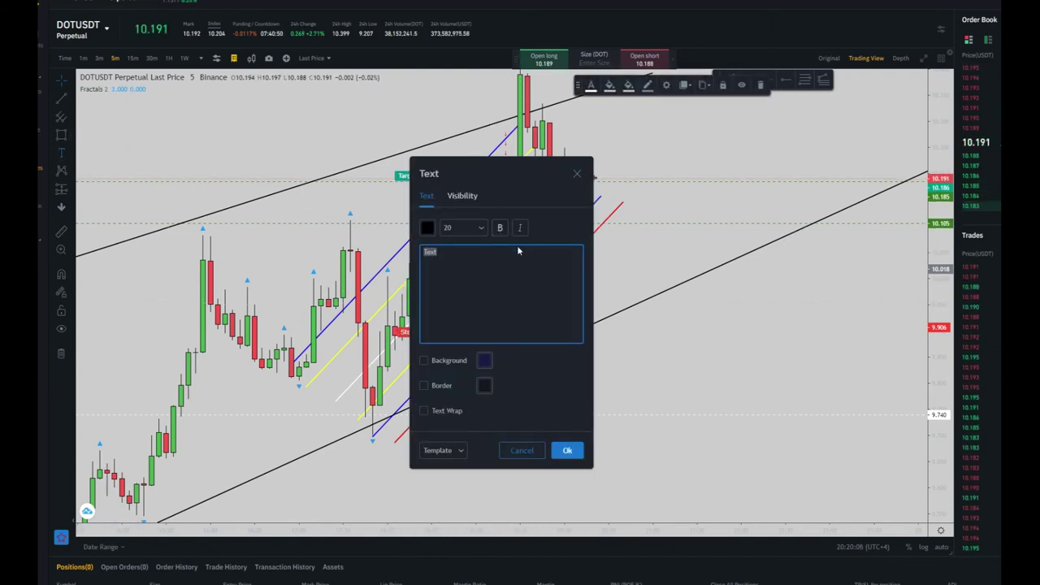
pyautogui.click(572, 464)
pyautogui.click(569, 452)
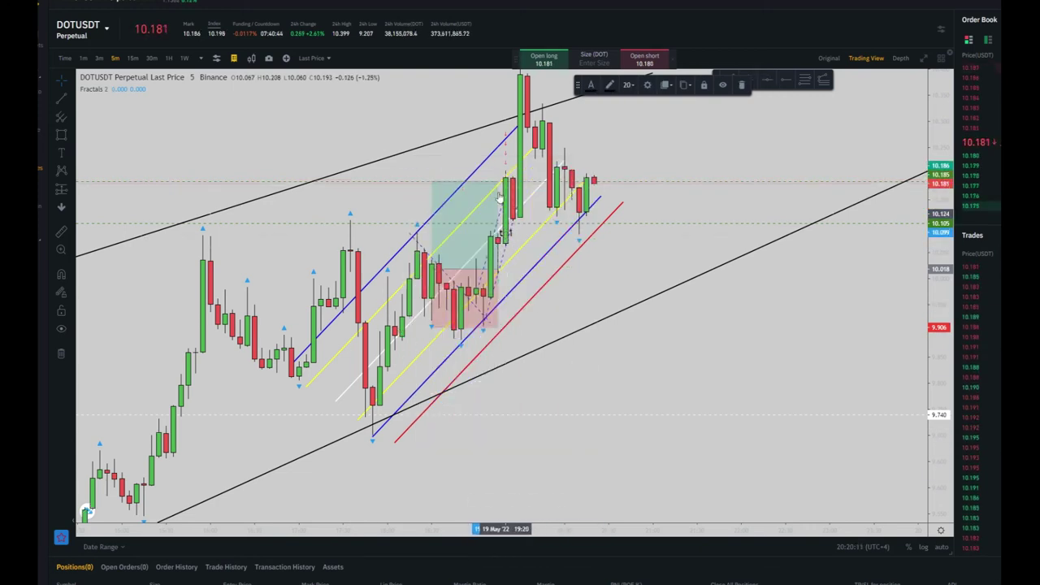
# Step: Add the text label "tp2" and place it at the upper end of the long position's green target zone
pyautogui.click(380, 158)
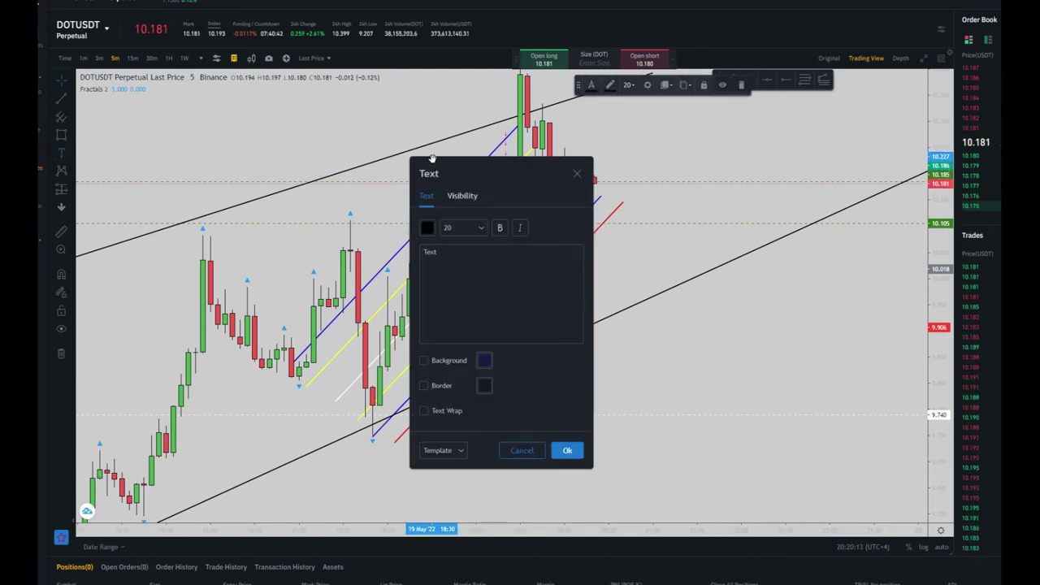
pyautogui.write('rtt')
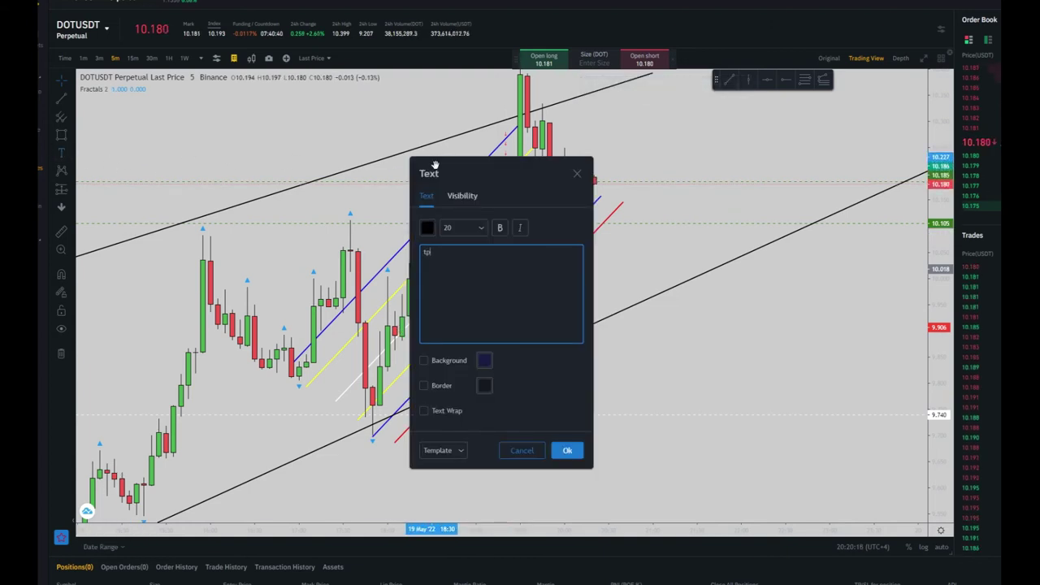
pyautogui.click(568, 450)
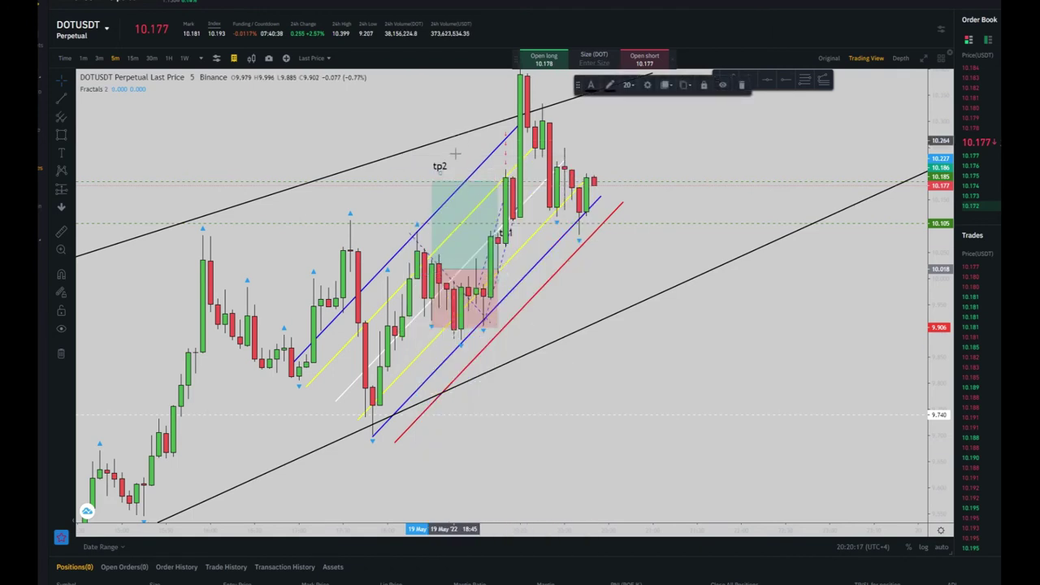
pyautogui.moveTo(439, 169); pyautogui.dragTo(503, 186)
# Step: Set the long position's target level to 10.185
pyautogui.moveTo(600, 281); pyautogui.dragTo(580, 365)
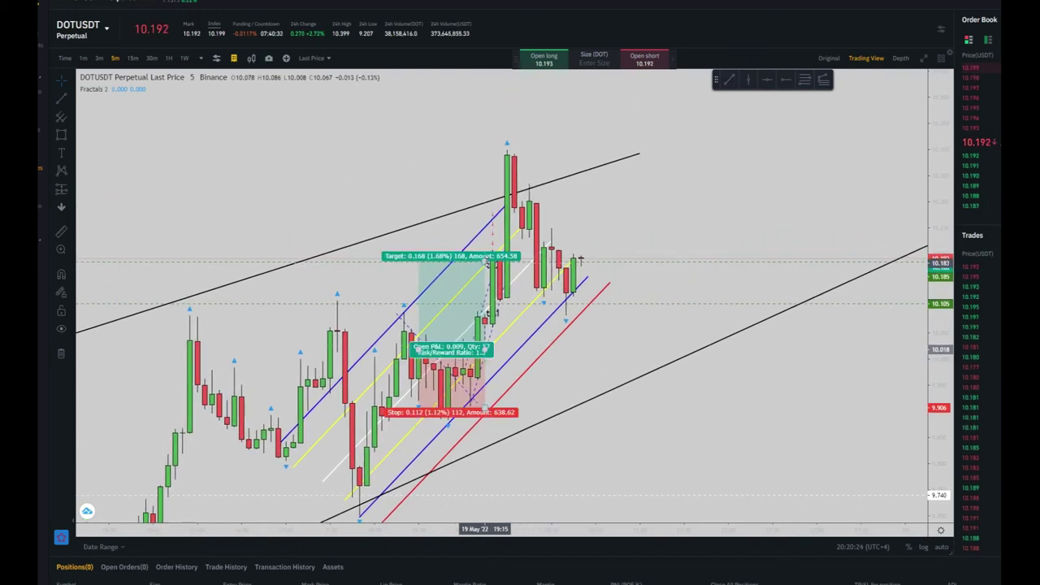
pyautogui.moveTo(486, 262); pyautogui.dragTo(530, 259)
pyautogui.click(574, 235)
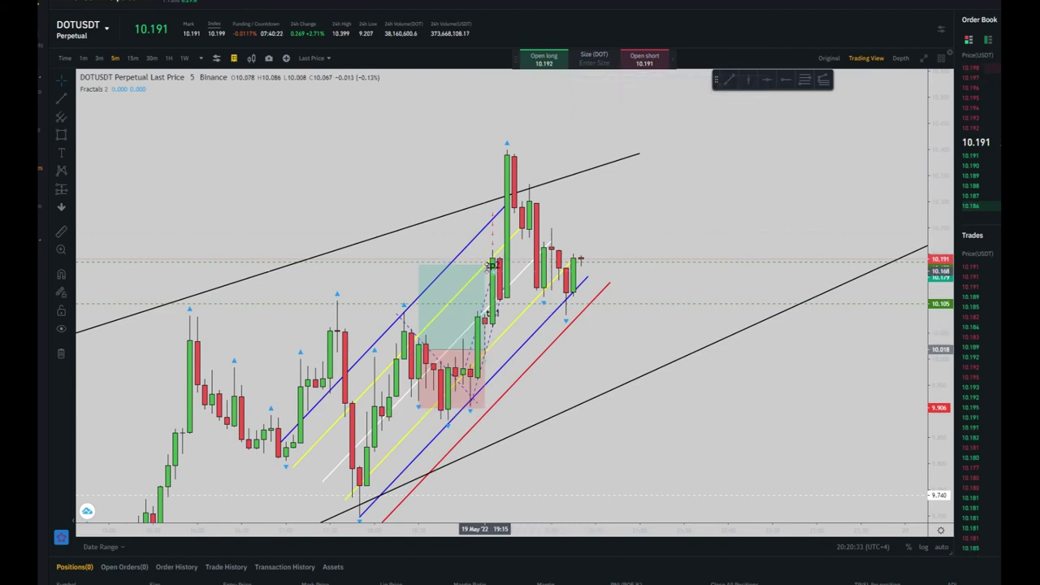
pyautogui.click(486, 267)
# Step: Move the tp1 label to 10.088 and the tp2 label to 10.185, and set the long position's stop to 9.899
pyautogui.moveTo(599, 325); pyautogui.dragTo(642, 306)
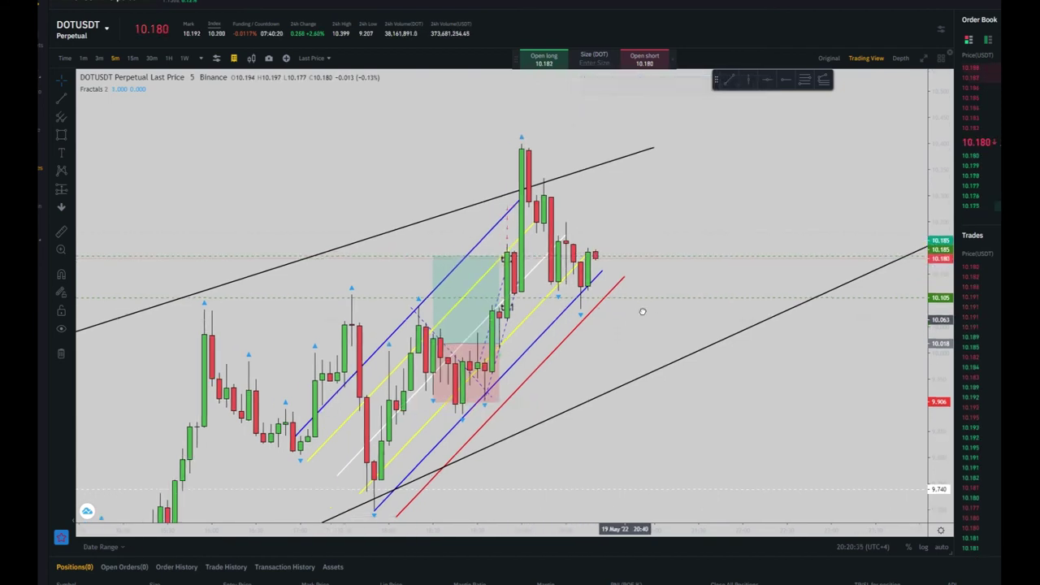
pyautogui.click(524, 307)
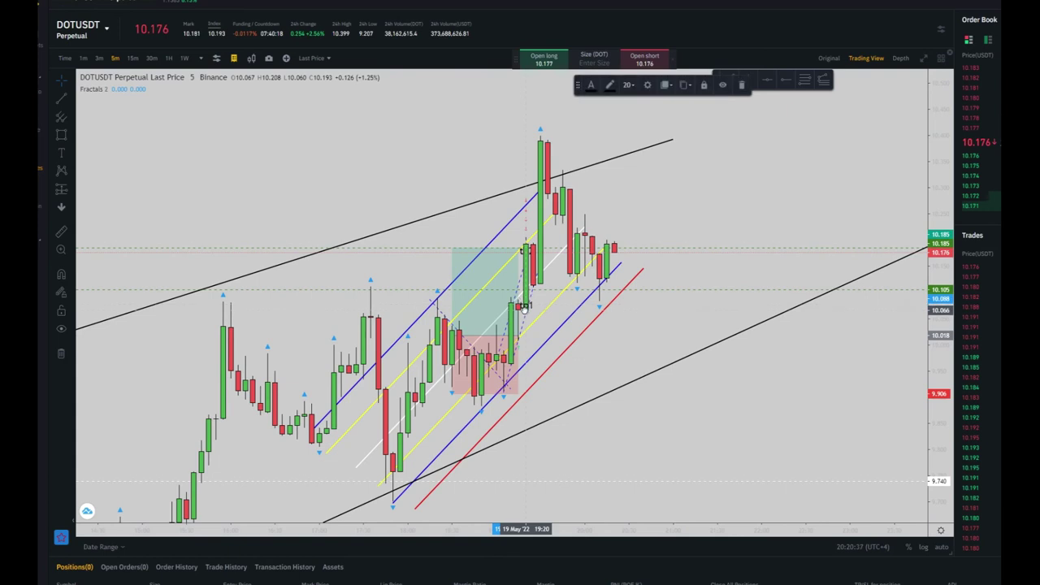
pyautogui.click(525, 253)
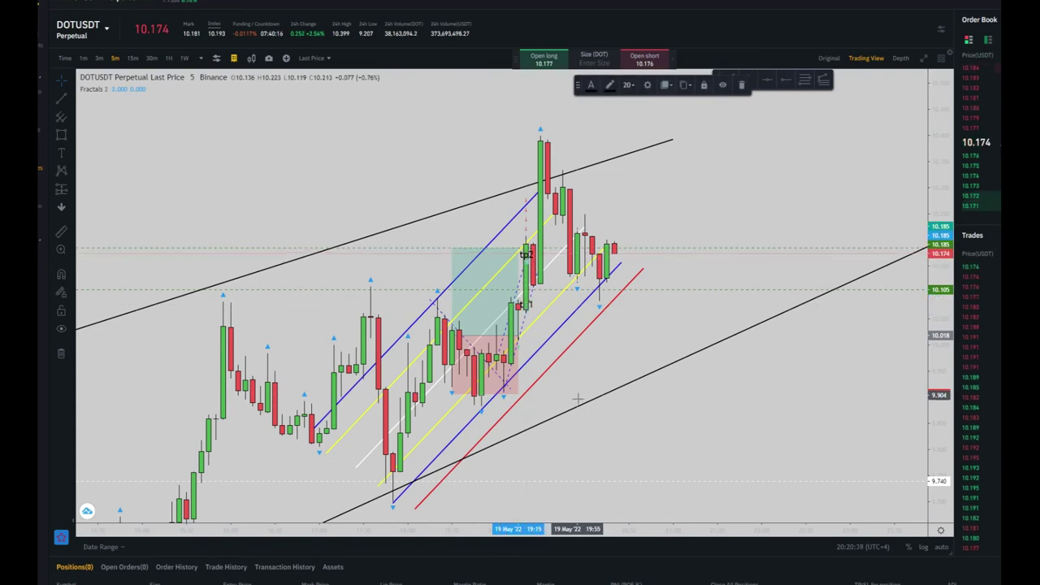
pyautogui.moveTo(630, 411); pyautogui.dragTo(623, 360)
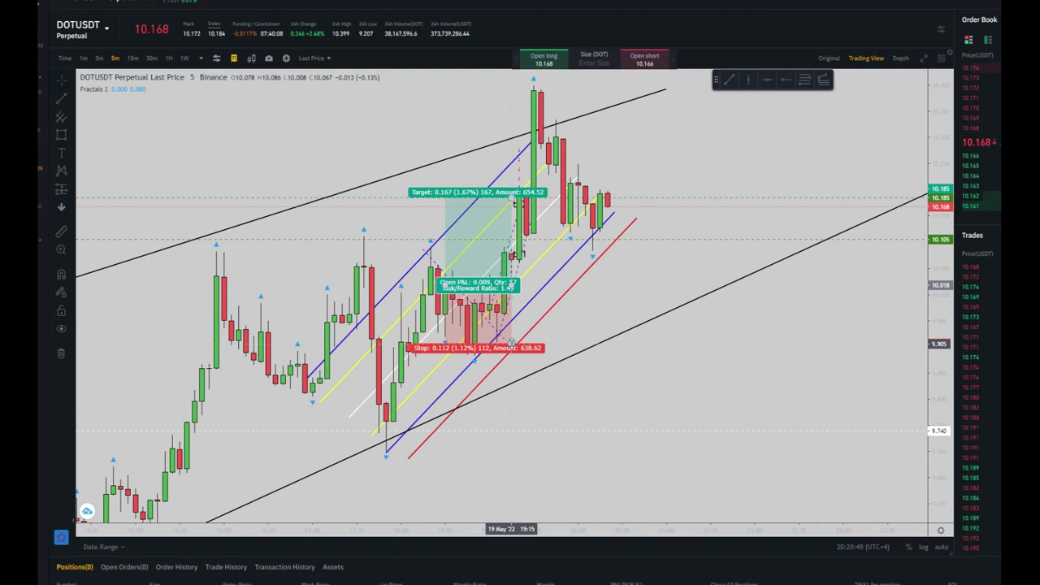
pyautogui.moveTo(511, 341); pyautogui.dragTo(508, 349)
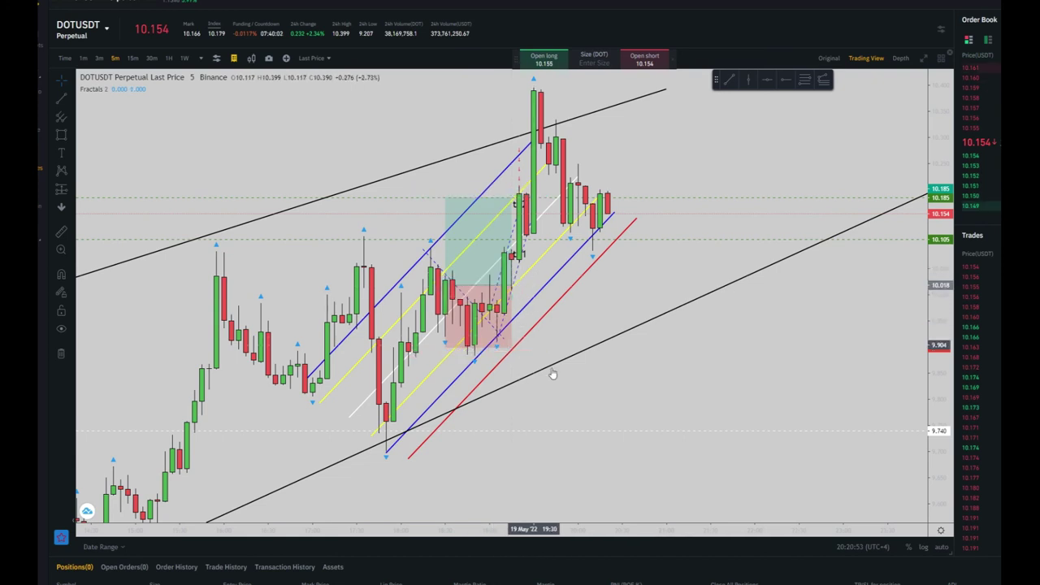
# Step: Set the chart to 1-minute candles and mark the pullback low after tp1, near the 10.018 entry level, with a small yellow rectangle
pyautogui.click(83, 58)
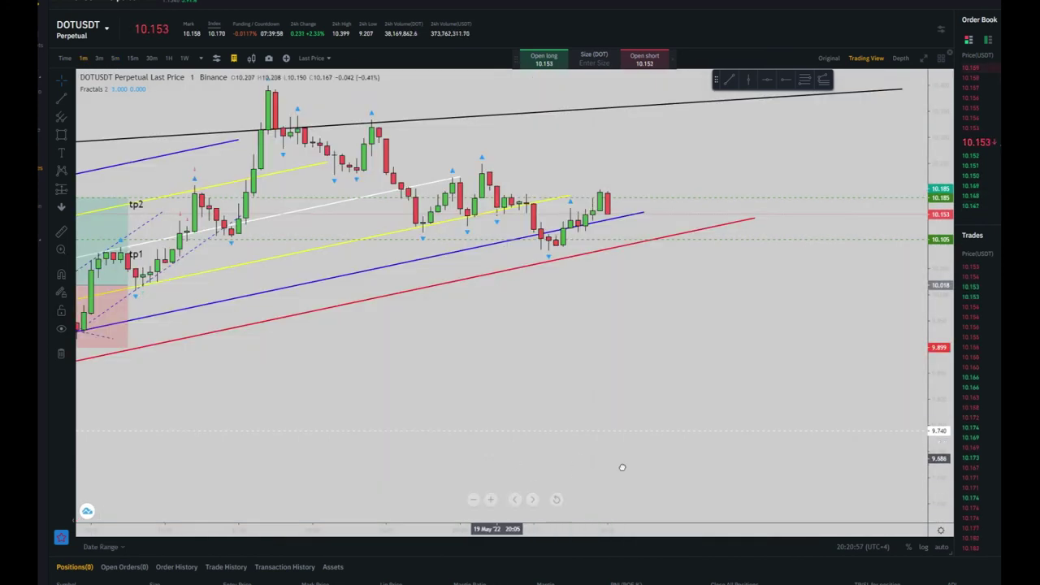
pyautogui.moveTo(931, 515); pyautogui.dragTo(929, 328)
pyautogui.moveTo(808, 361); pyautogui.dragTo(945, 362)
pyautogui.moveTo(618, 528); pyautogui.dragTo(460, 520)
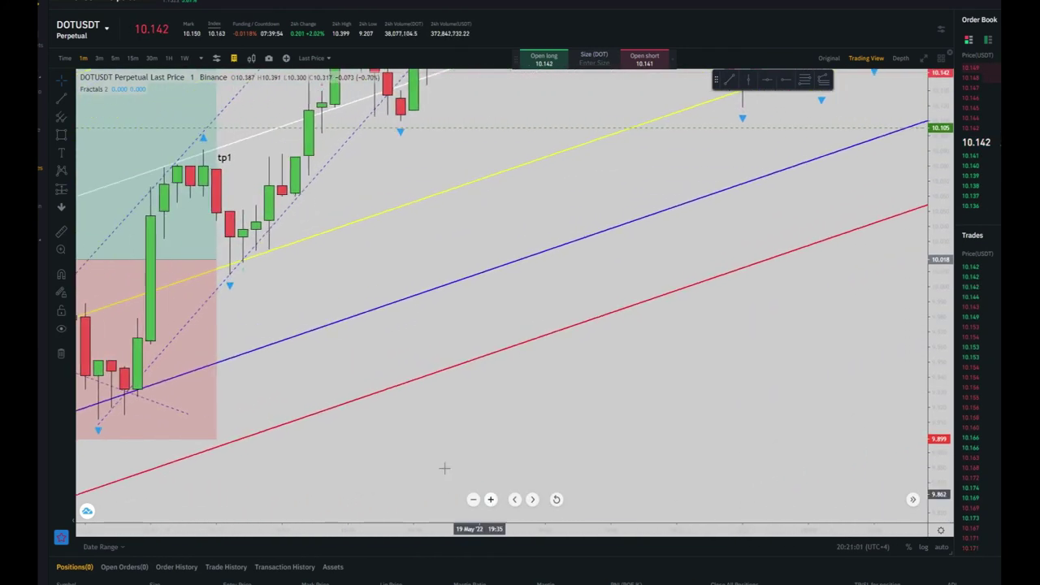
pyautogui.moveTo(487, 455); pyautogui.dragTo(945, 193)
pyautogui.moveTo(621, 309); pyautogui.dragTo(581, 458)
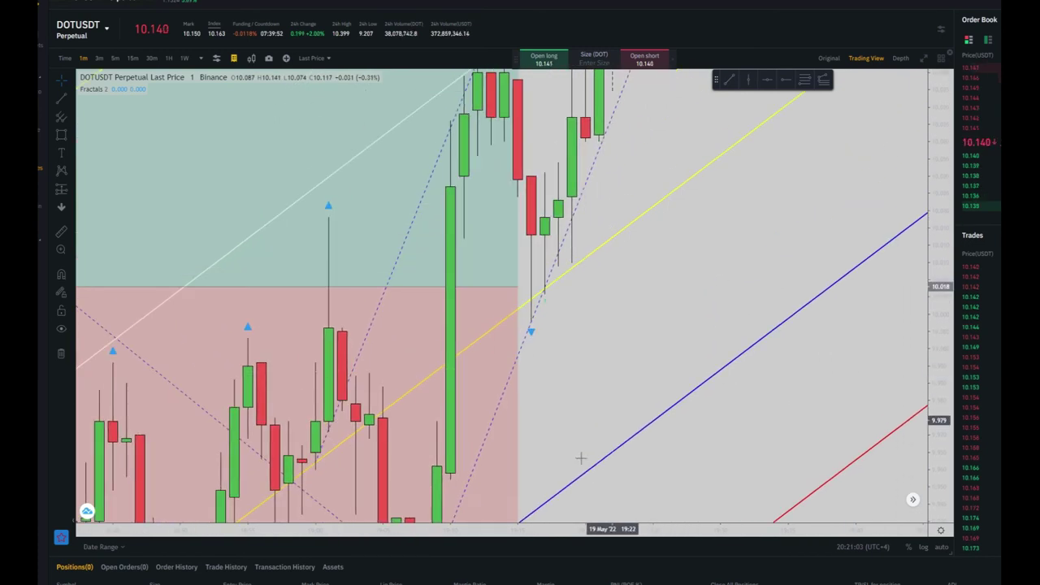
pyautogui.click(61, 134)
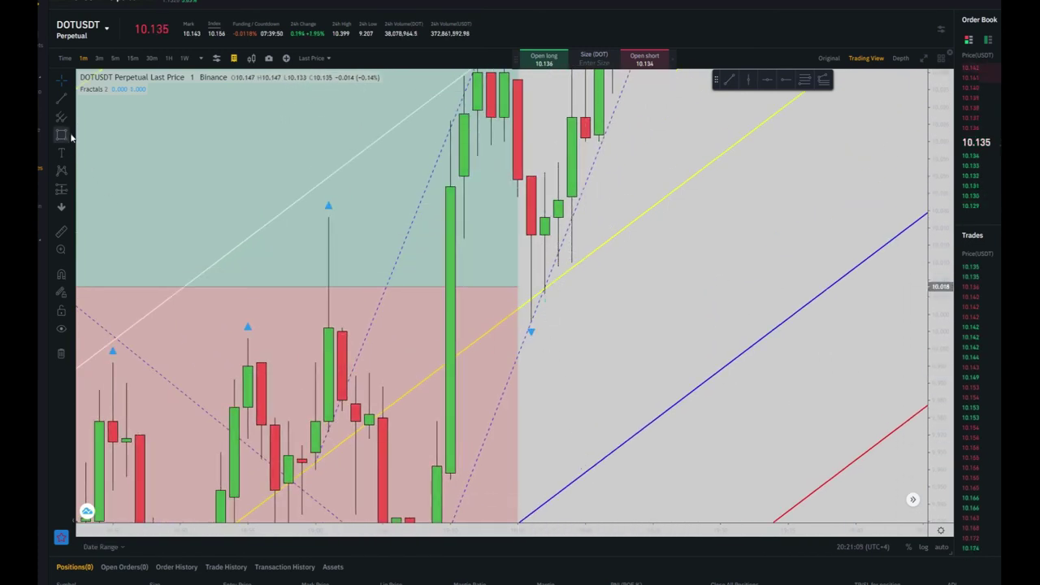
pyautogui.click(539, 291)
pyautogui.click(569, 321)
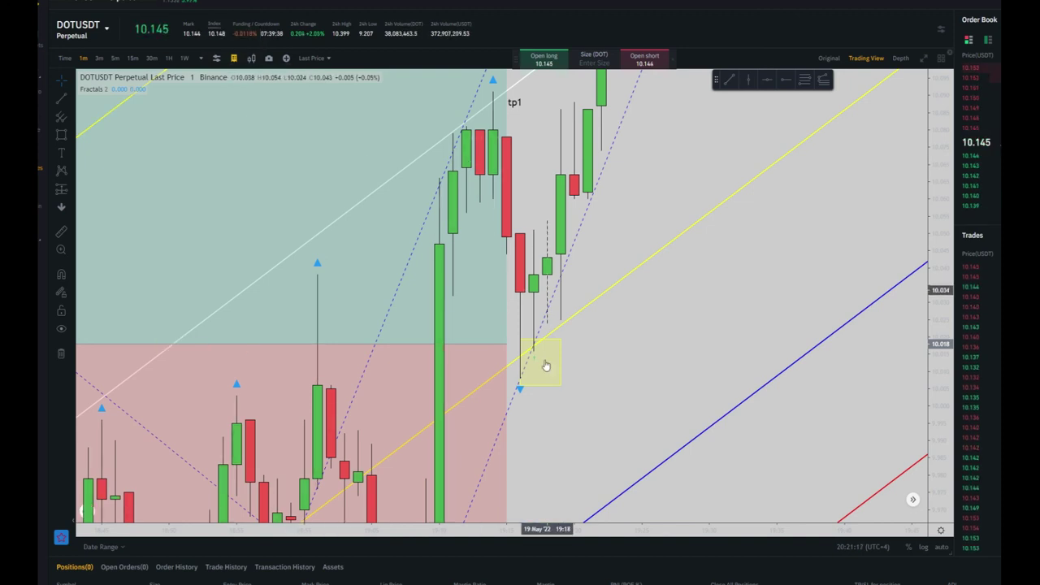
# Step: Move the tp1 label to 10.113 at the 19:14 candle, just above the dashed 10.105 level
pyautogui.click(233, 58)
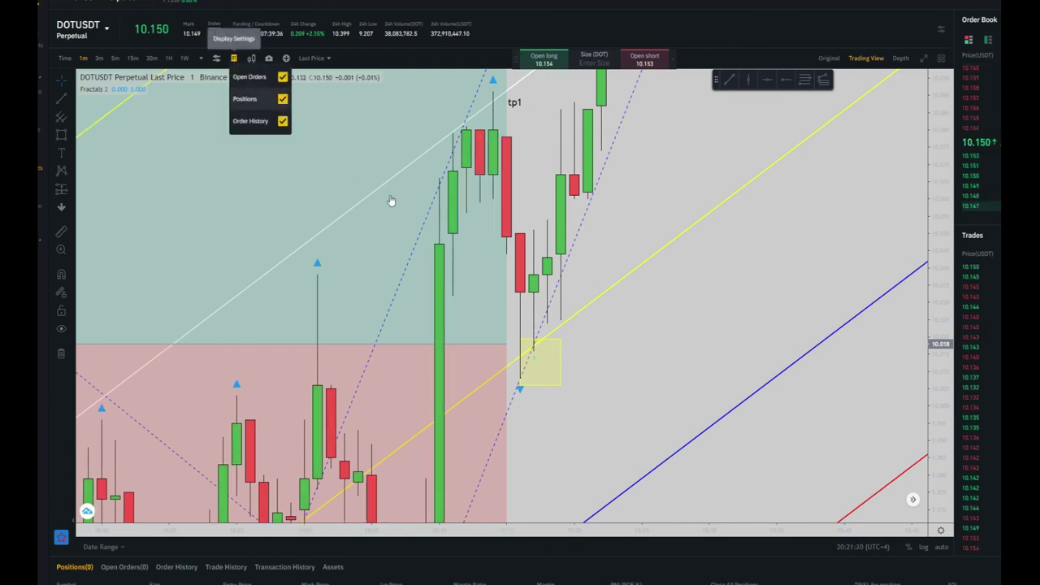
pyautogui.click(391, 203)
pyautogui.moveTo(690, 304); pyautogui.dragTo(687, 391)
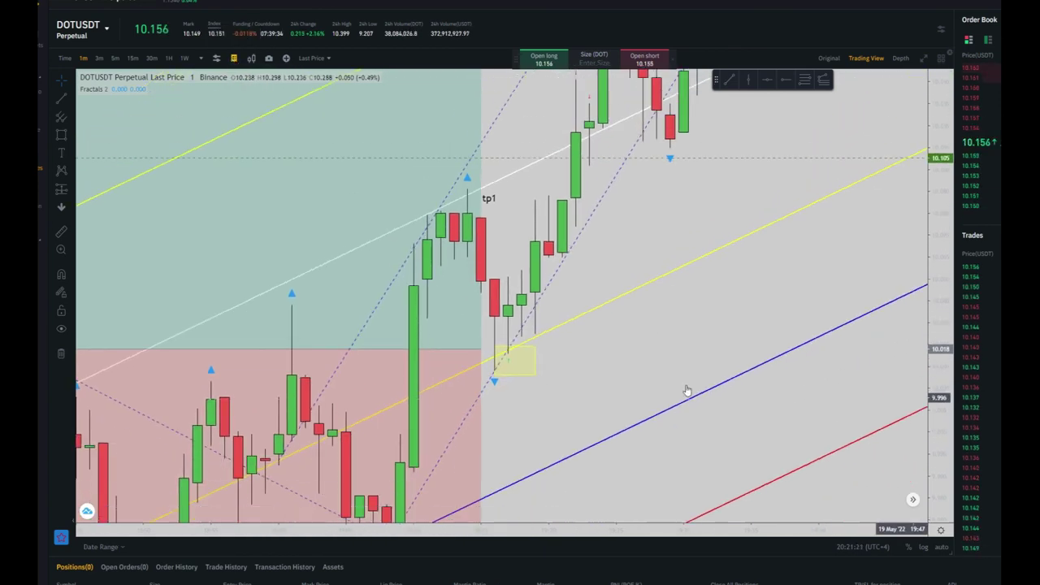
pyautogui.moveTo(653, 210); pyautogui.dragTo(609, 347)
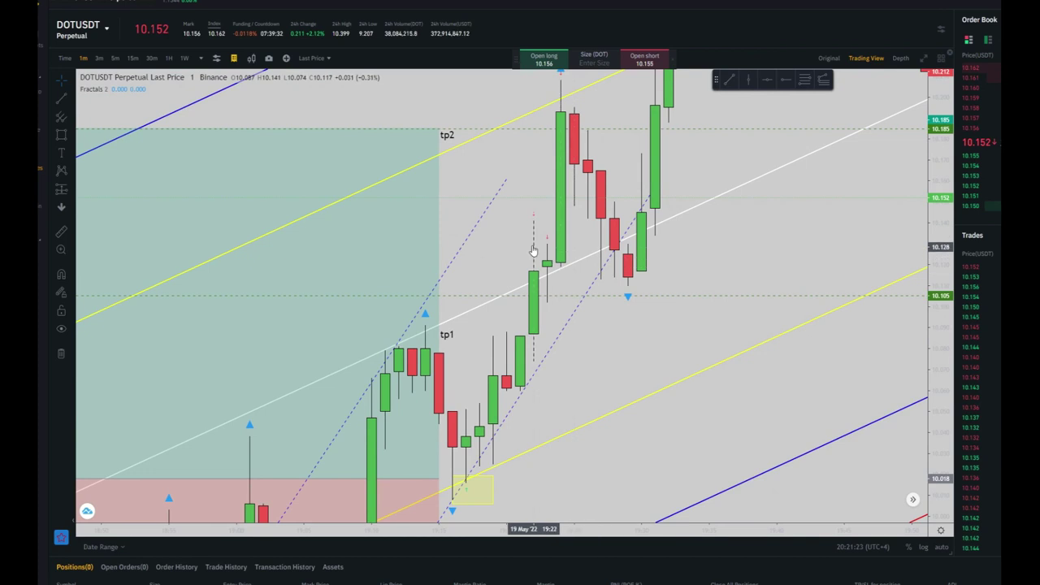
pyautogui.moveTo(442, 329); pyautogui.dragTo(468, 258)
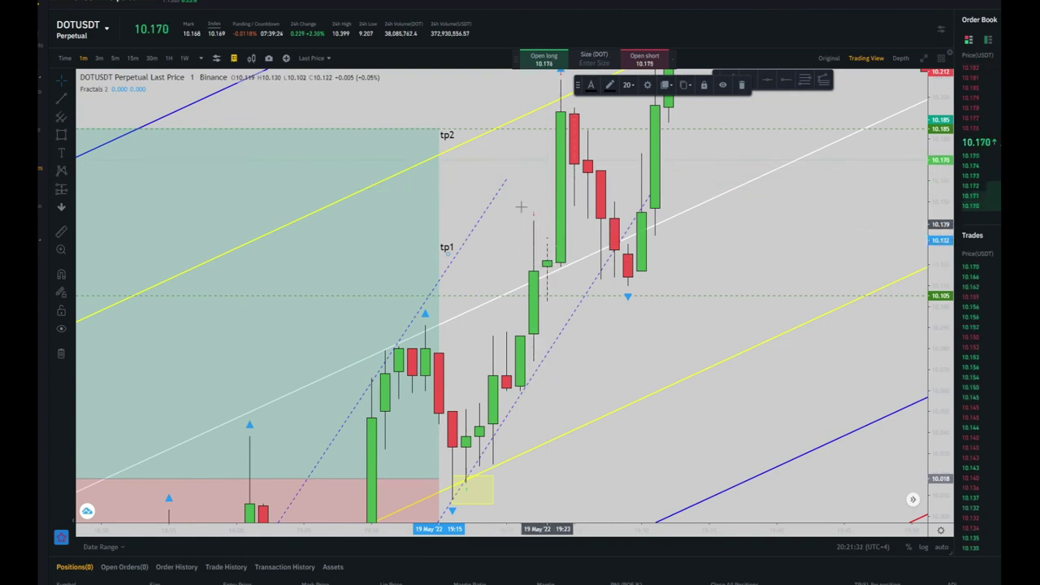
pyautogui.moveTo(566, 81); pyautogui.dragTo(548, 190)
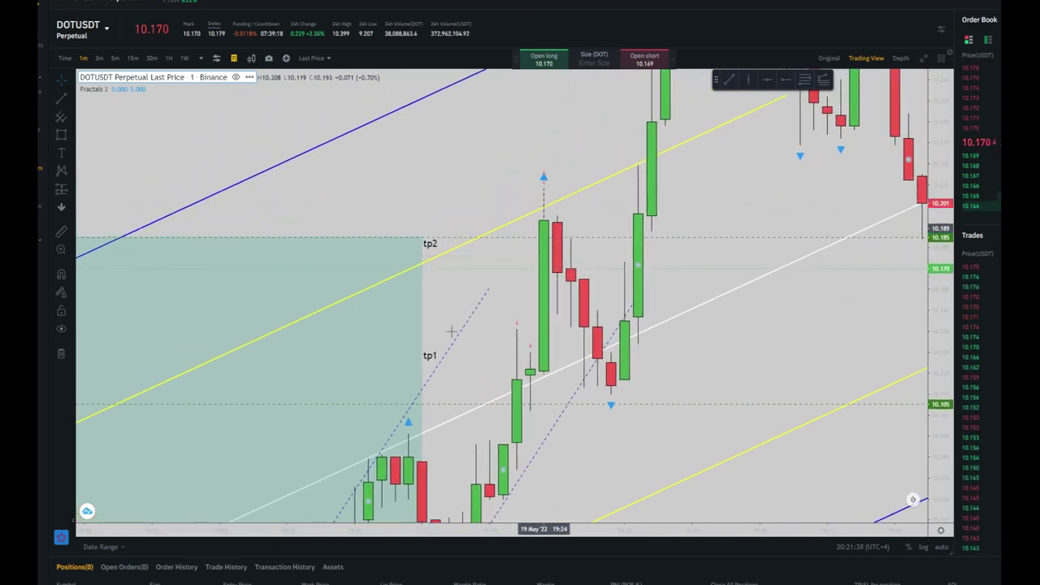
pyautogui.moveTo(430, 356)
pyautogui.mouseDown()
pyautogui.moveTo(416, 366)
pyautogui.moveTo(416, 395)
pyautogui.mouseUp()
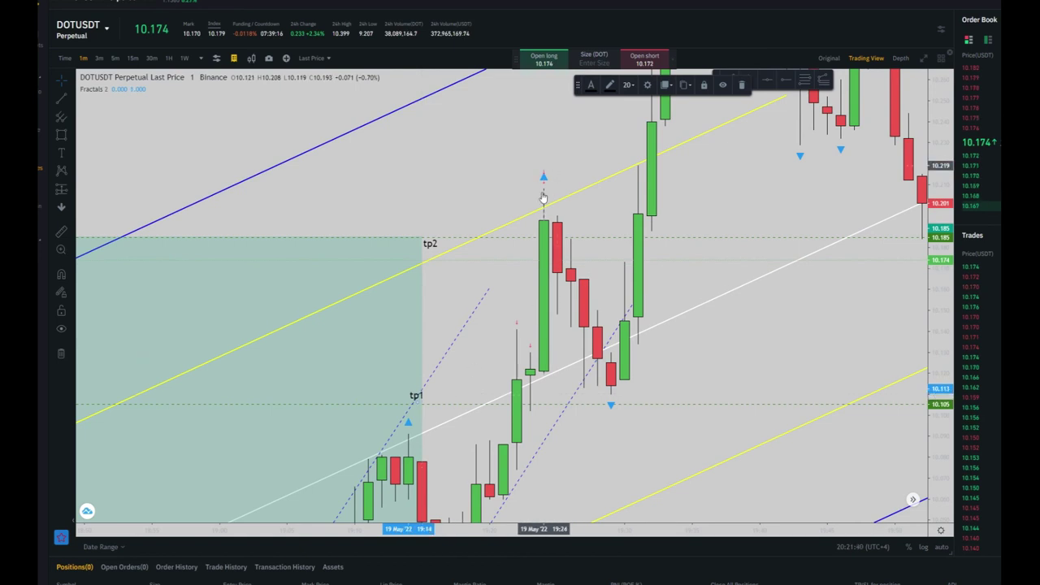
# Step: Examine the whole long trade within the channel and the price action that follows it on the 1-minute chart
pyautogui.moveTo(681, 508); pyautogui.dragTo(657, 389)
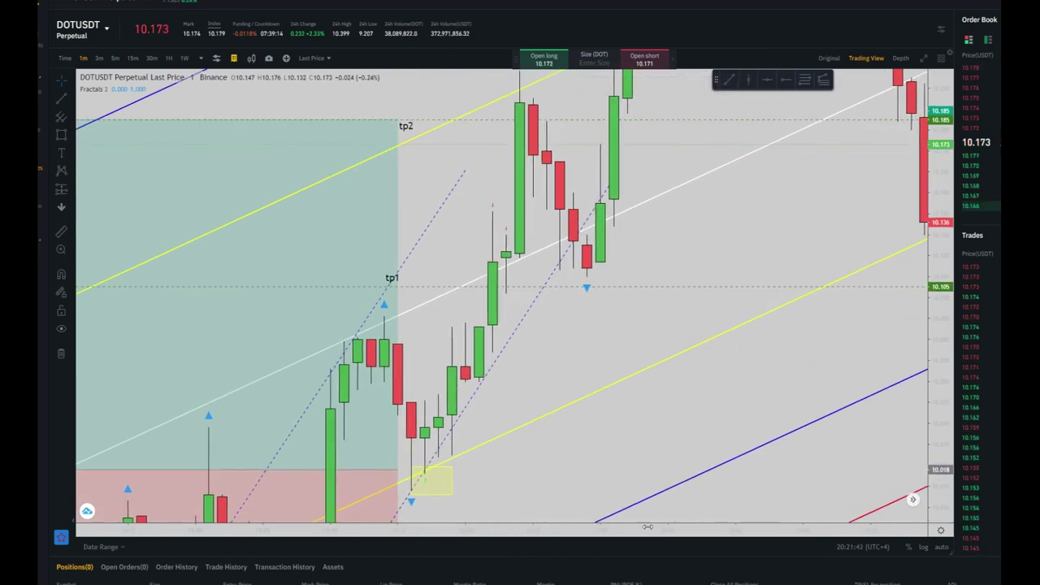
pyautogui.moveTo(650, 527); pyautogui.dragTo(750, 520)
pyautogui.moveTo(942, 278); pyautogui.dragTo(940, 522)
pyautogui.moveTo(711, 533); pyautogui.dragTo(780, 529)
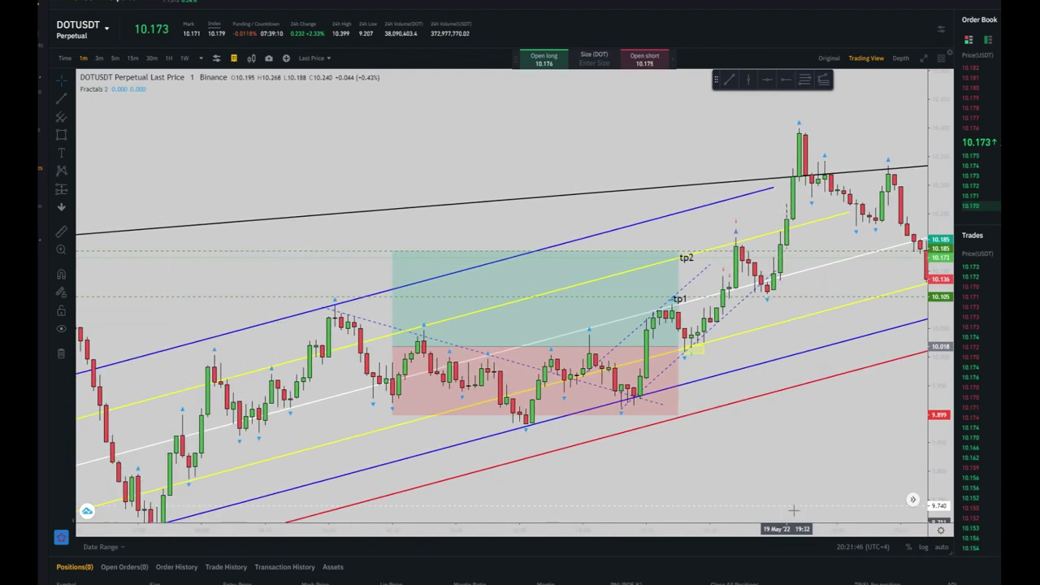
pyautogui.moveTo(827, 450); pyautogui.dragTo(720, 455)
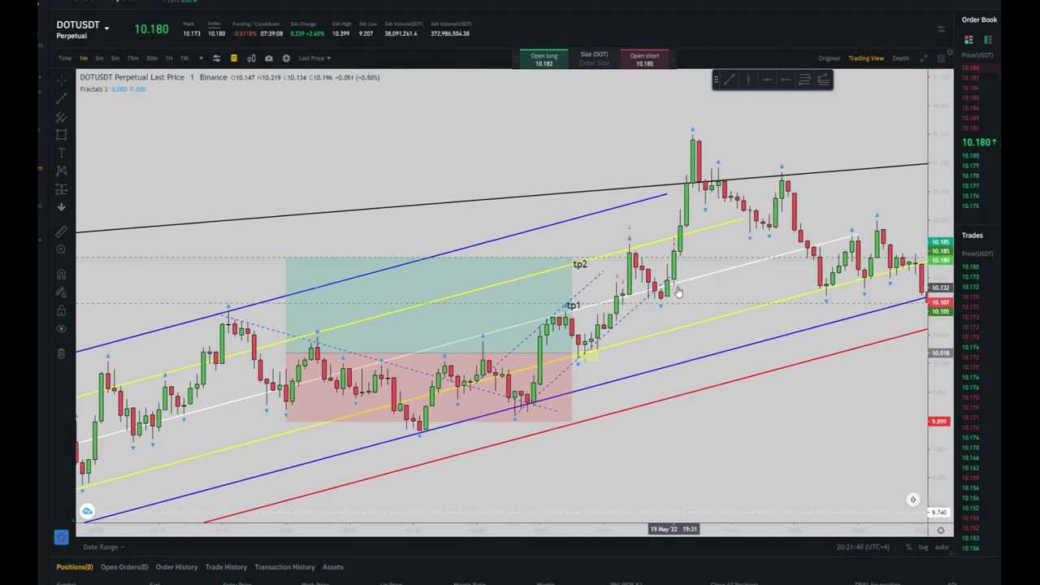